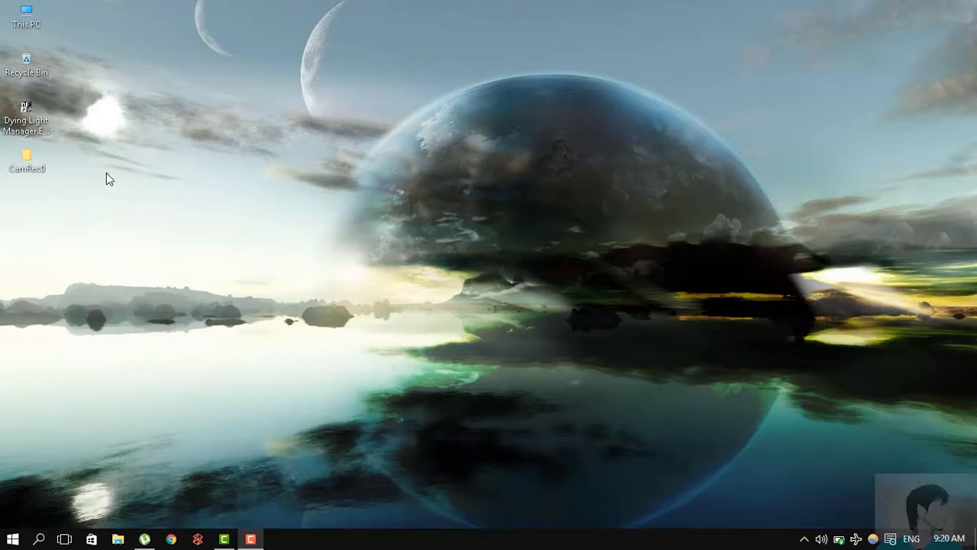
- Check the running background programs by viewing the µTorrent window, minimizing it, and inspecting the hidden tray icons
{"action": "left_click", "coordinate": [127, 180]}
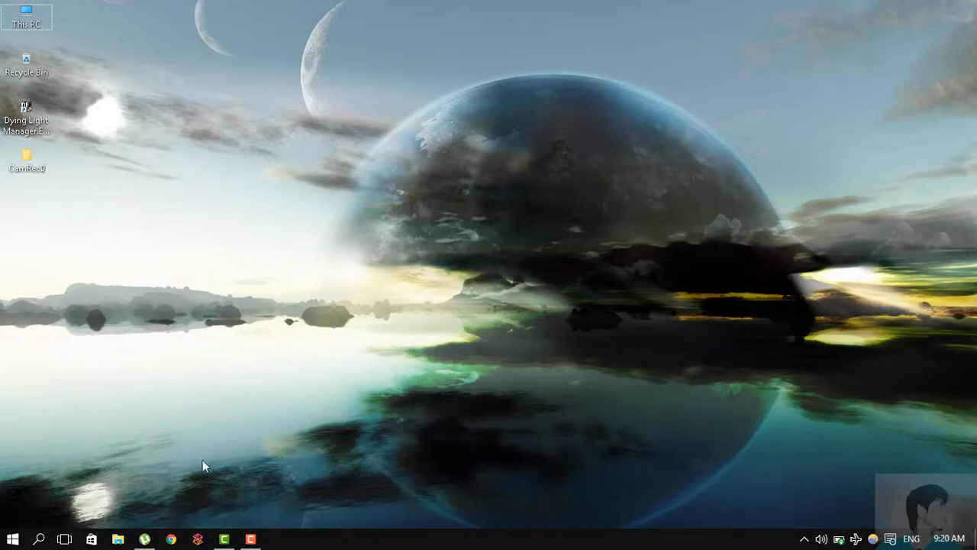
{"action": "mouse_move", "coordinate": [144, 539]}
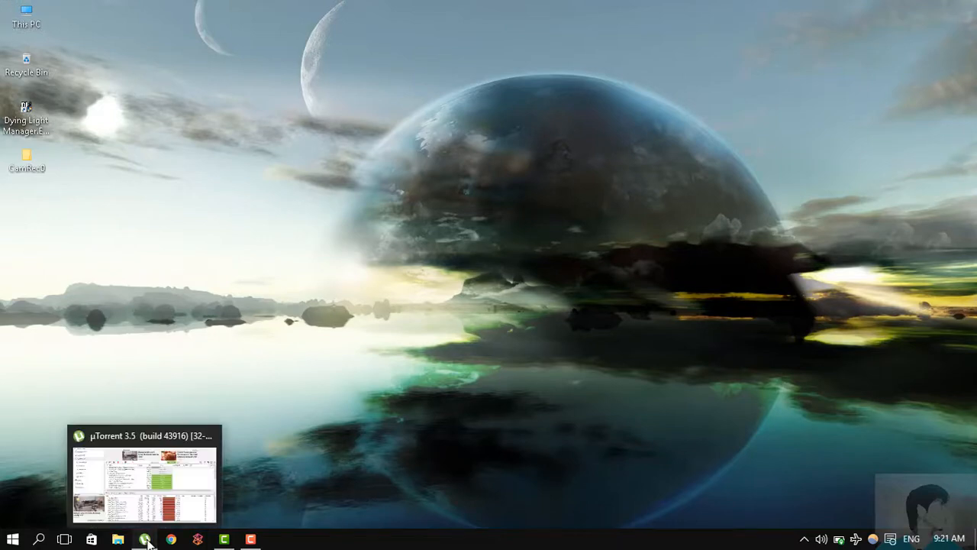
{"action": "left_click", "coordinate": [162, 506]}
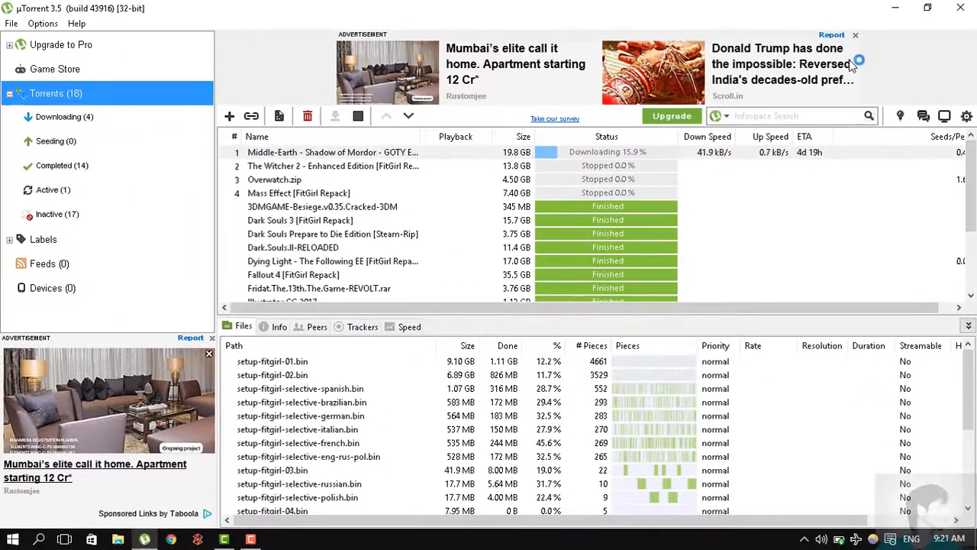
{"action": "left_click", "coordinate": [893, 10]}
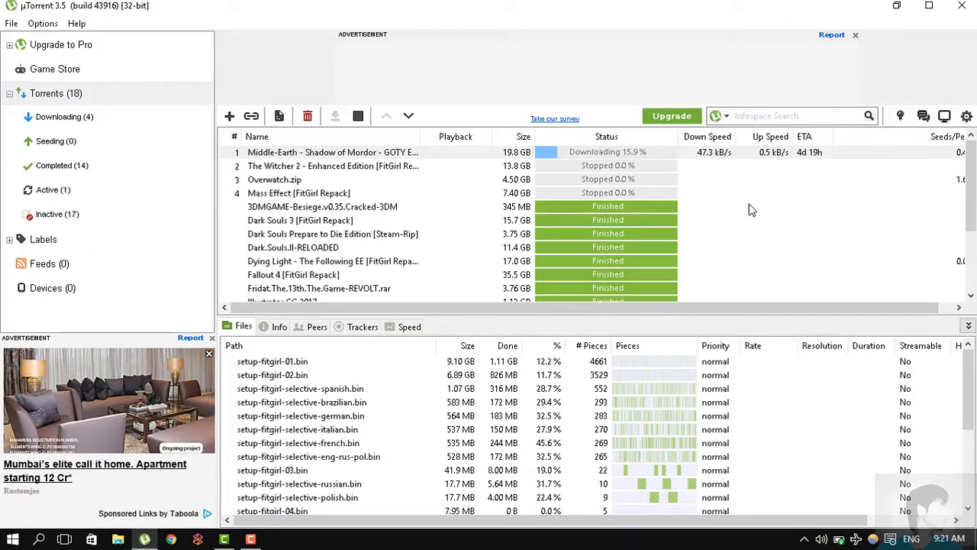
{"action": "left_click", "coordinate": [898, 7]}
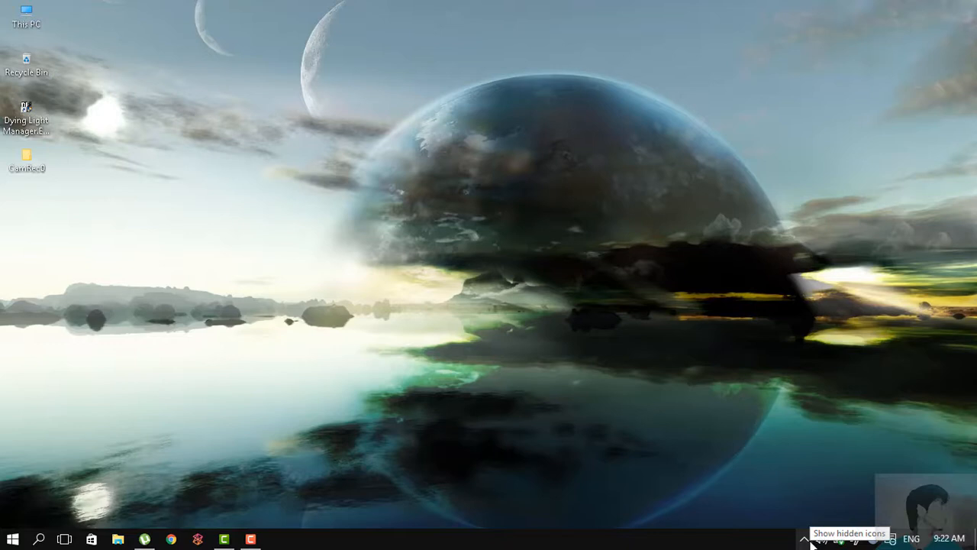
{"action": "left_click", "coordinate": [805, 540]}
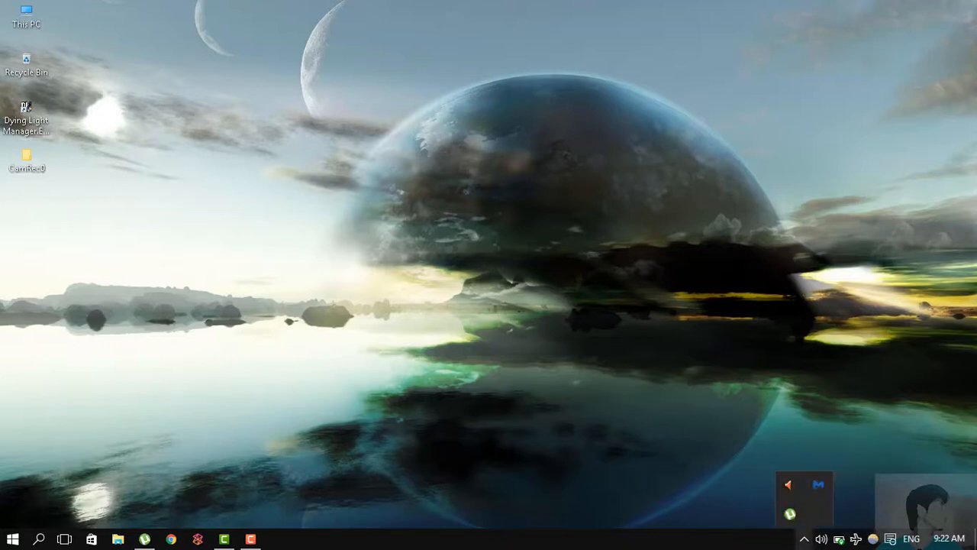
{"action": "left_click", "coordinate": [833, 399]}
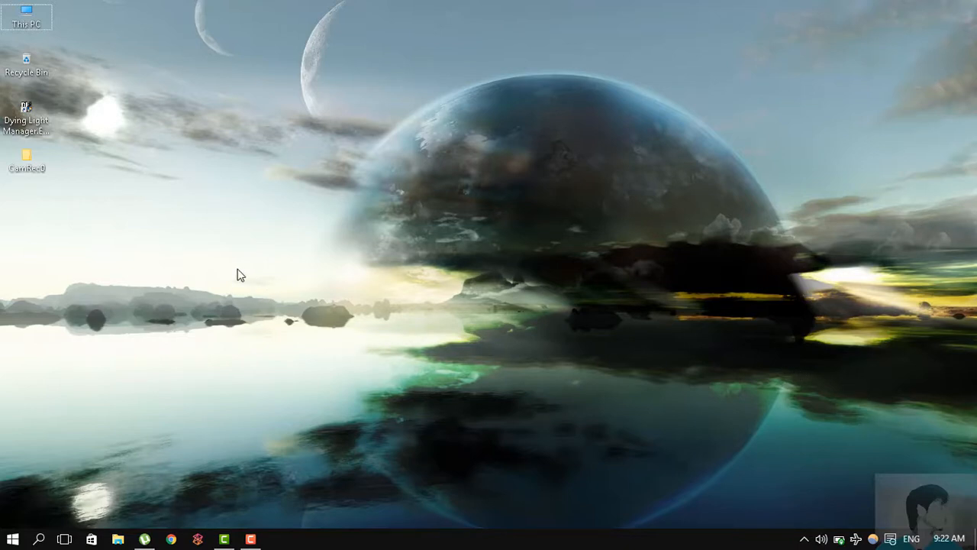
- Open the settings folder inside Documents > DyingLight > out
{"action": "double_click", "coordinate": [39, 20]}
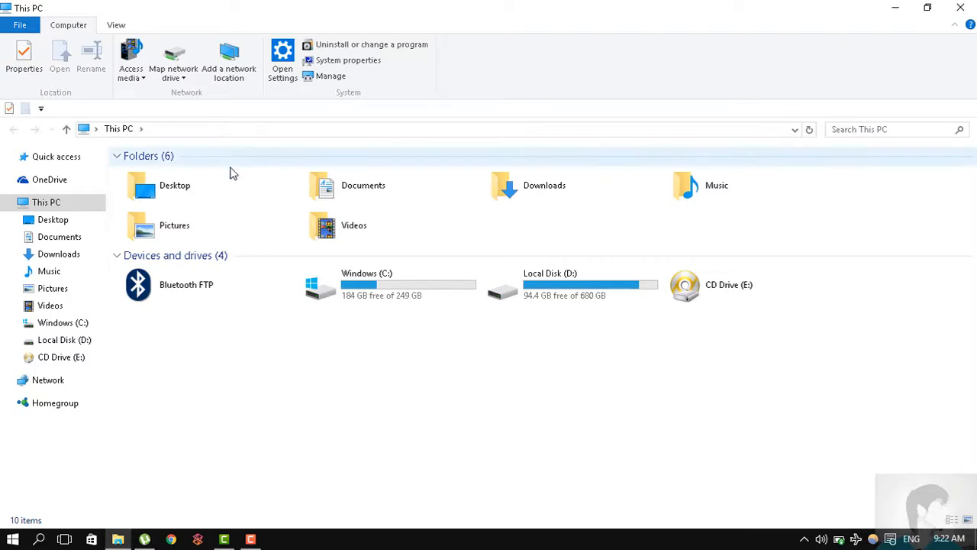
{"action": "left_click", "coordinate": [76, 239]}
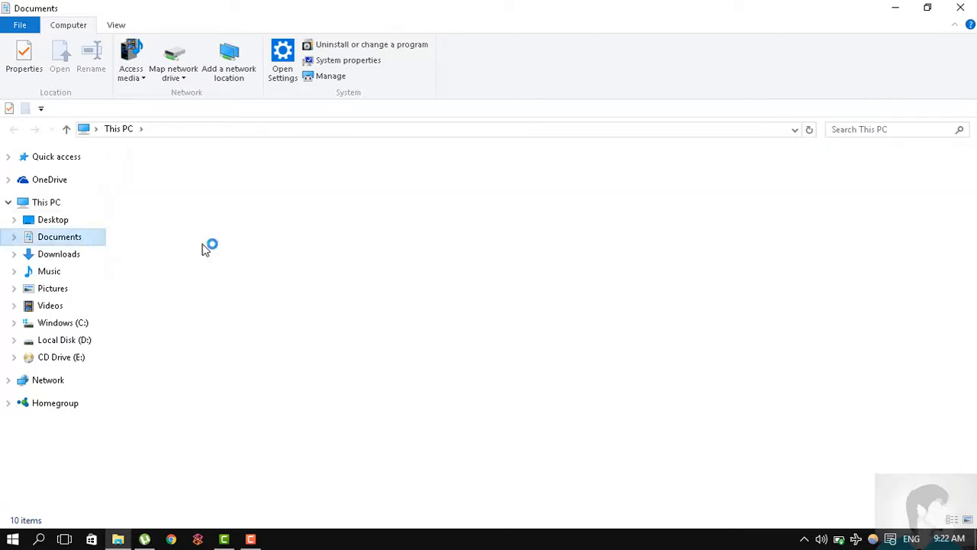
{"action": "double_click", "coordinate": [183, 220]}
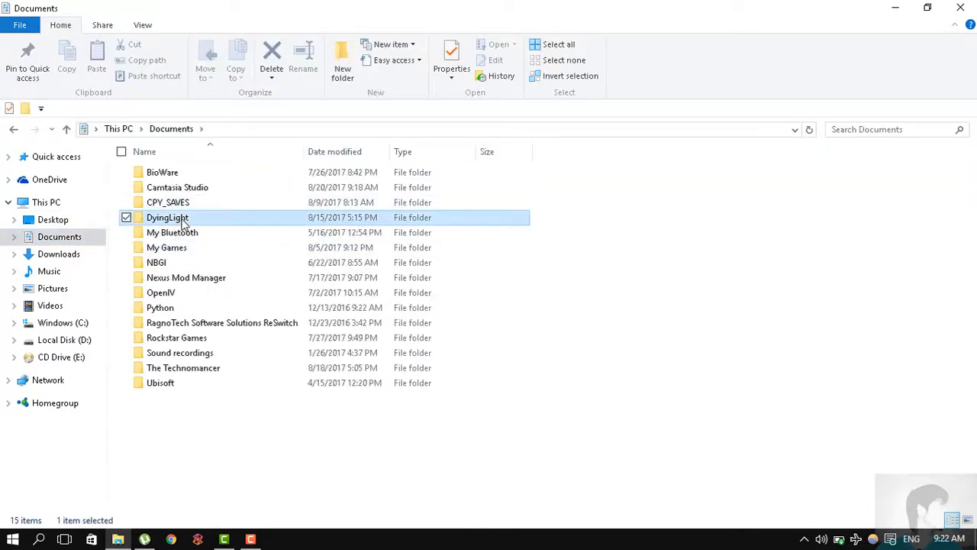
{"action": "double_click", "coordinate": [212, 178]}
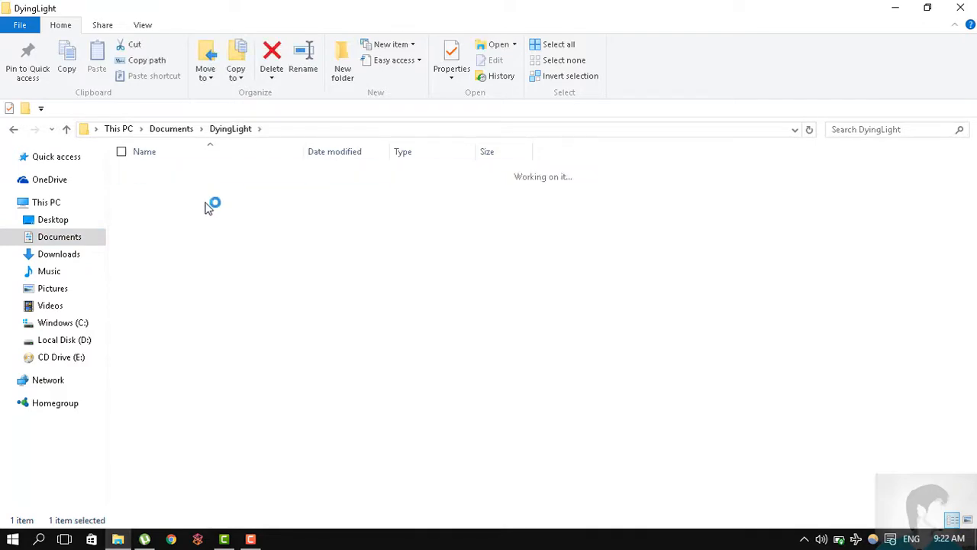
{"action": "double_click", "coordinate": [204, 218]}
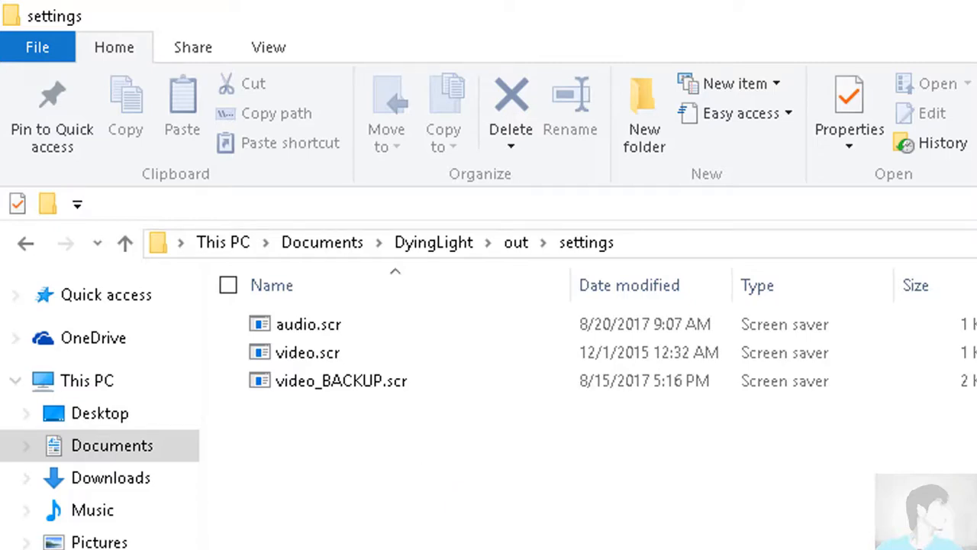
- Open video.scr from the settings folder in a new Notepad window and maximize it
{"action": "left_click", "coordinate": [13, 539]}
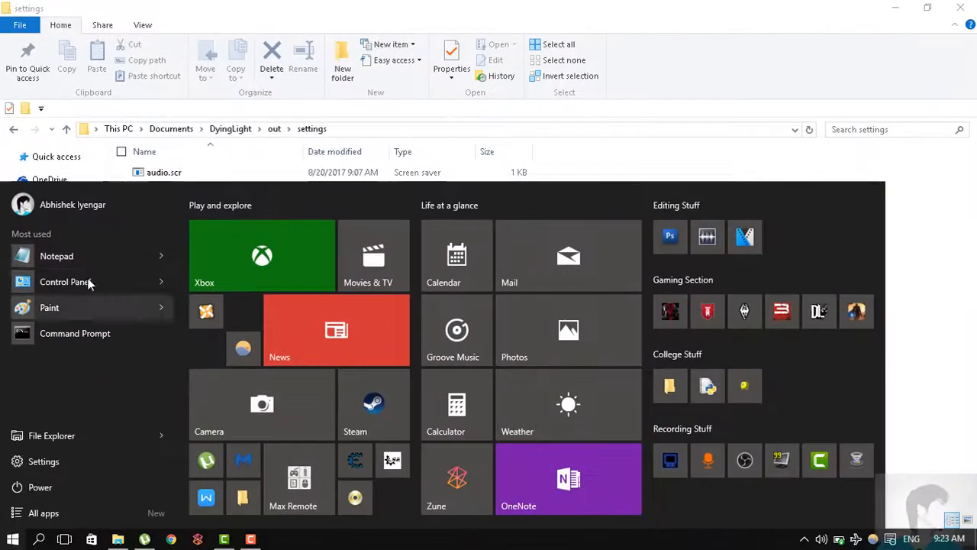
{"action": "left_click", "coordinate": [76, 253]}
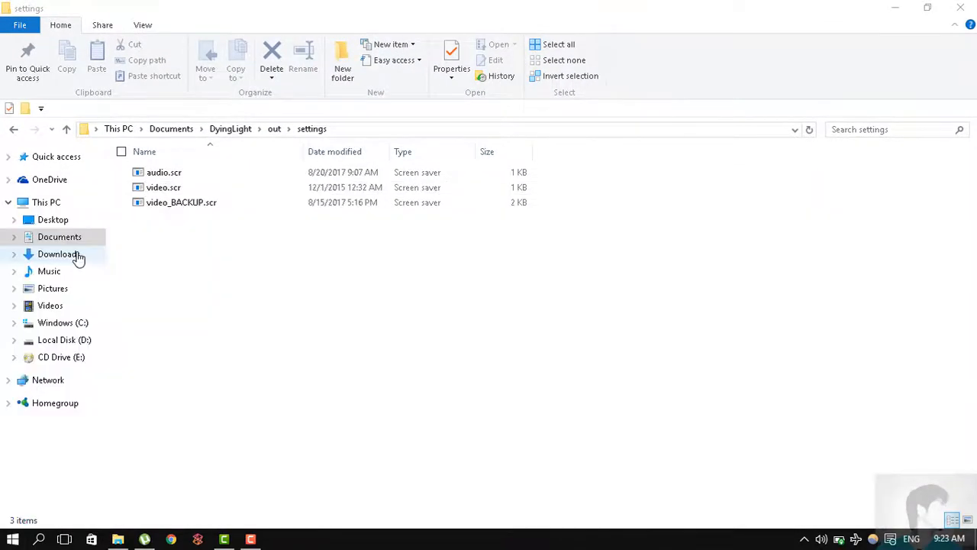
{"action": "left_click_drag", "start_coordinate": [419, 74], "coordinate": [579, 90]}
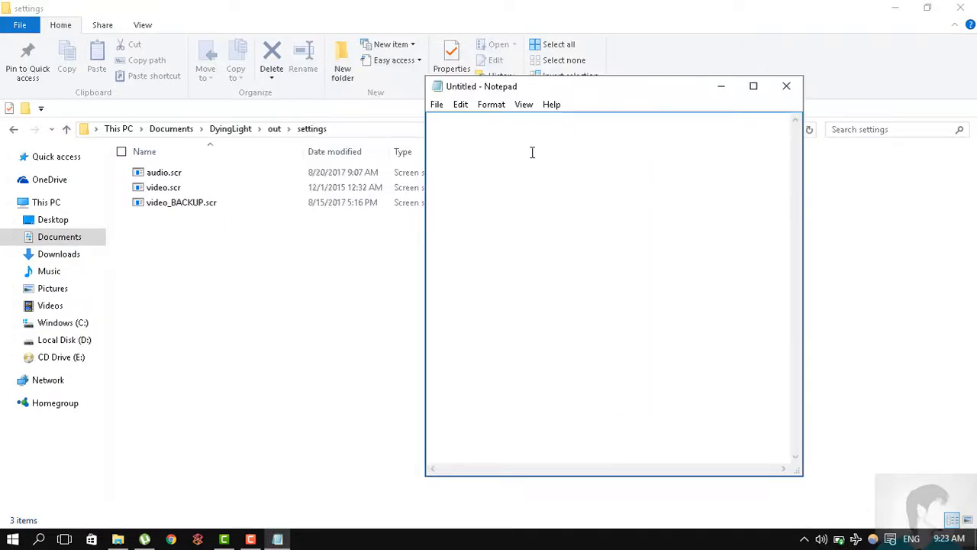
{"action": "double_click", "coordinate": [171, 191]}
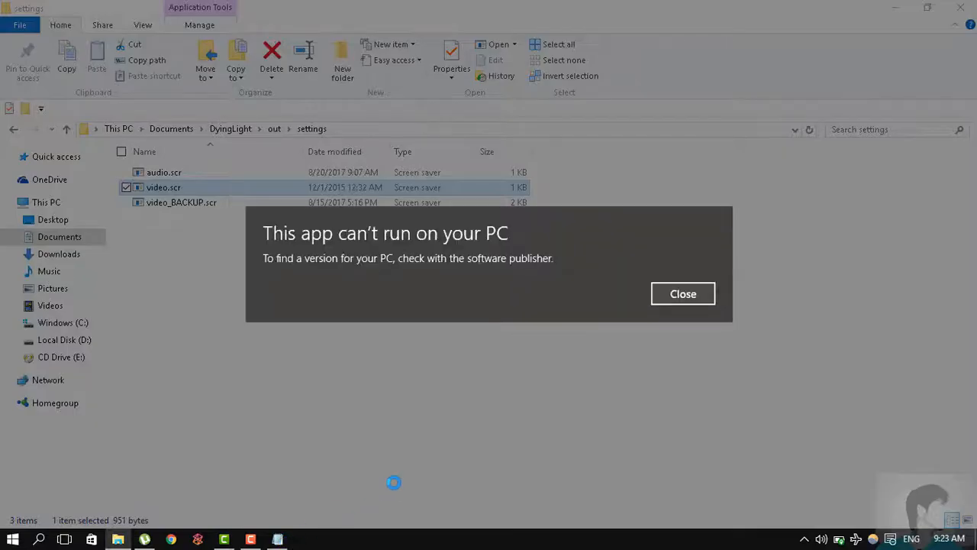
{"action": "left_click", "coordinate": [666, 295]}
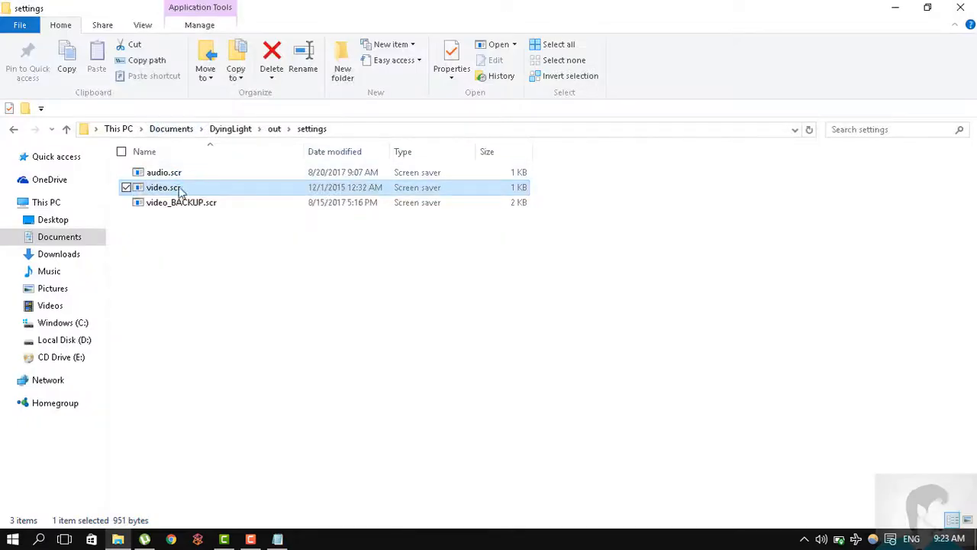
{"action": "left_click_drag", "start_coordinate": [267, 535], "coordinate": [555, 340]}
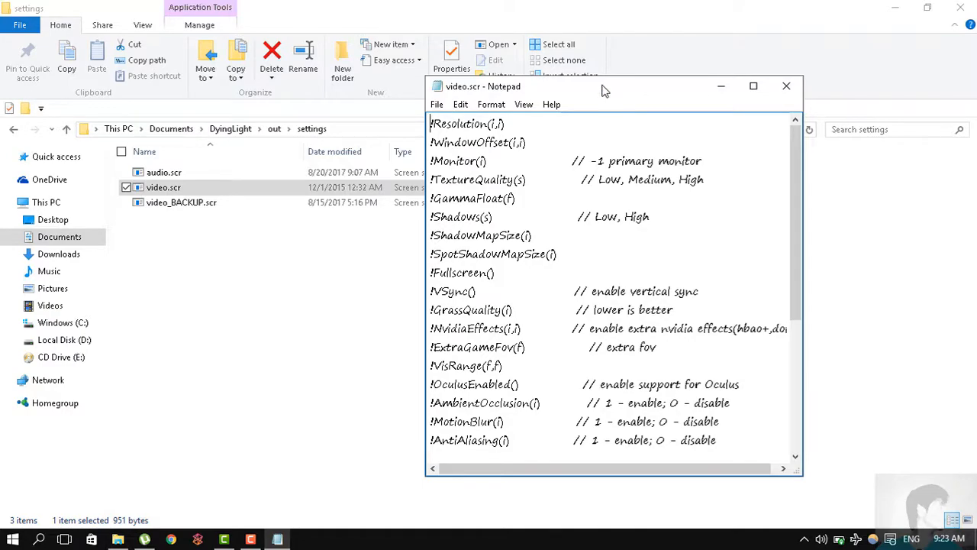
{"action": "left_click_drag", "start_coordinate": [602, 87], "coordinate": [478, 3]}
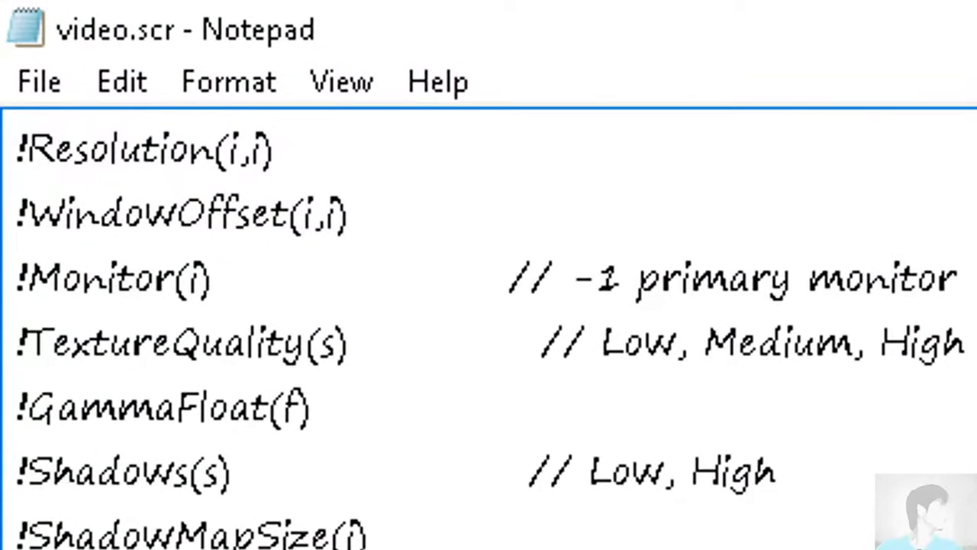
- Examine the option definition lines in video.scr, from !Resolution(i,i) through !AntiAliasing(i)
{"action": "scroll", "coordinate": [488, 328], "scroll_direction": "down", "scroll_amount": 2}
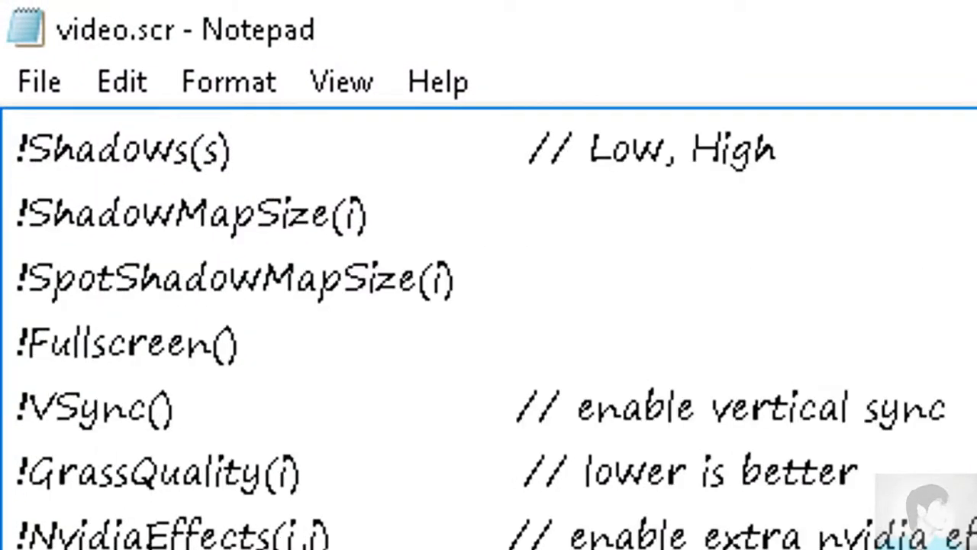
{"action": "scroll", "coordinate": [488, 328], "scroll_direction": "up", "scroll_amount": 2}
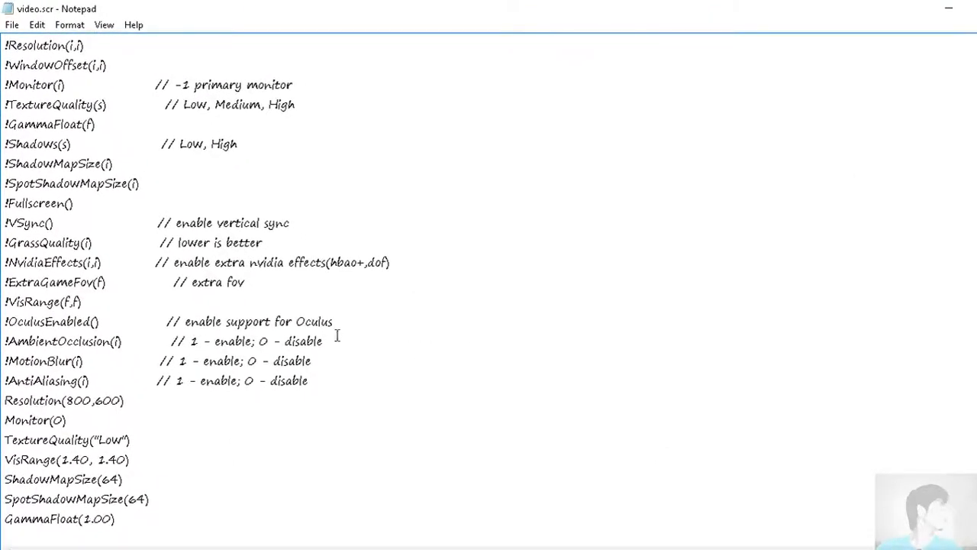
{"action": "left_click", "coordinate": [321, 393]}
{"action": "left_click_drag", "start_coordinate": [320, 392], "coordinate": [4, 46]}
{"action": "left_click", "coordinate": [338, 384]}
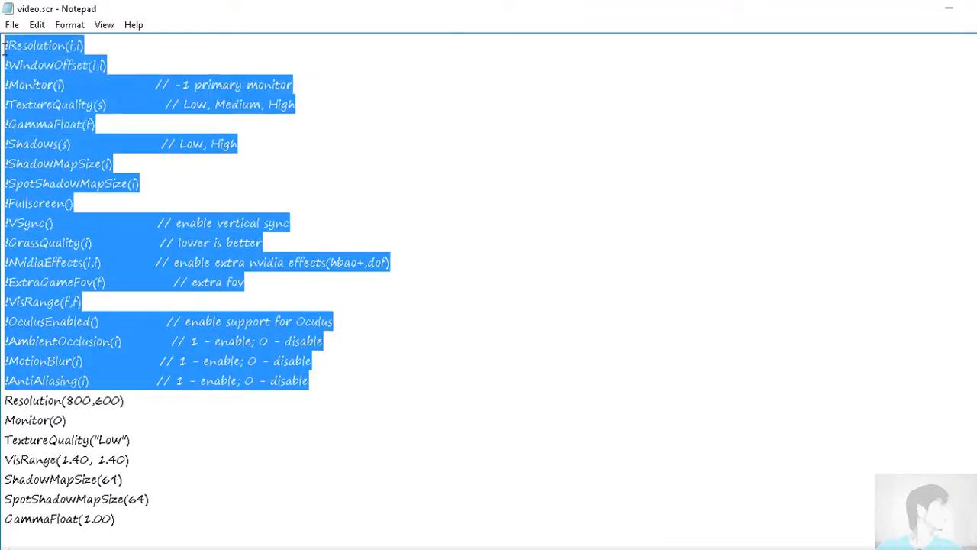
{"action": "left_click", "coordinate": [447, 343]}
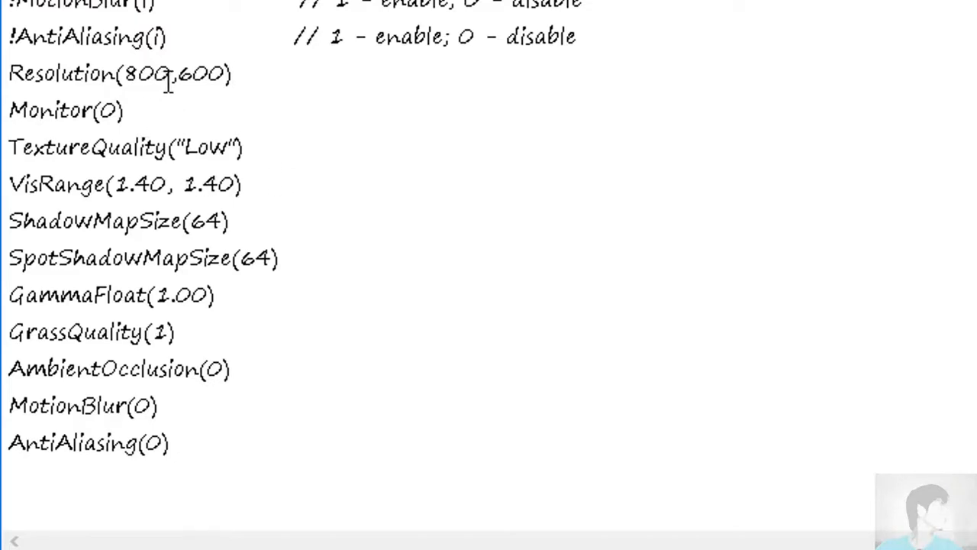
- Examine the width and height in the Resolution line and the options allowed for TextureQuality
{"action": "left_click_drag", "start_coordinate": [172, 75], "coordinate": [129, 86]}
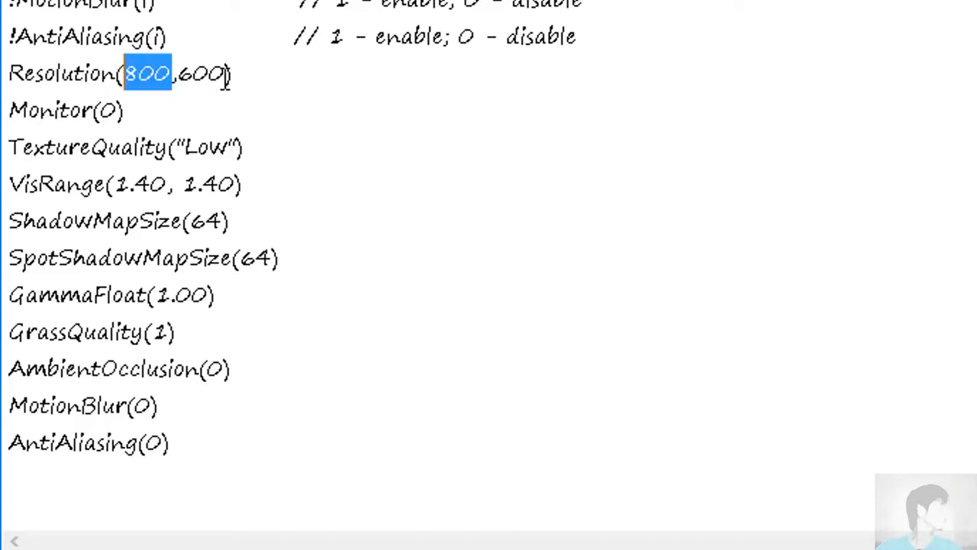
{"action": "left_click_drag", "start_coordinate": [226, 74], "coordinate": [178, 77]}
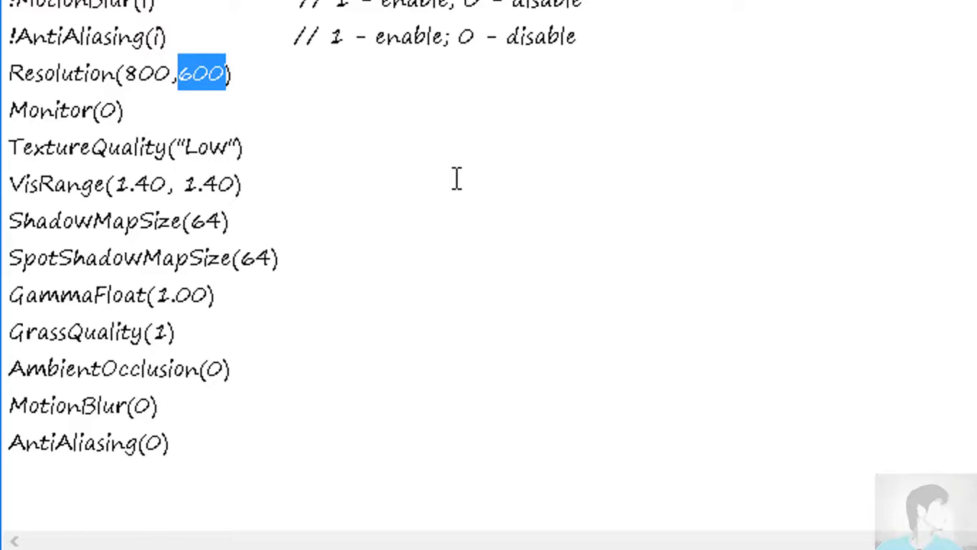
{"action": "scroll", "coordinate": [232, 148], "scroll_direction": "up", "scroll_amount": 2}
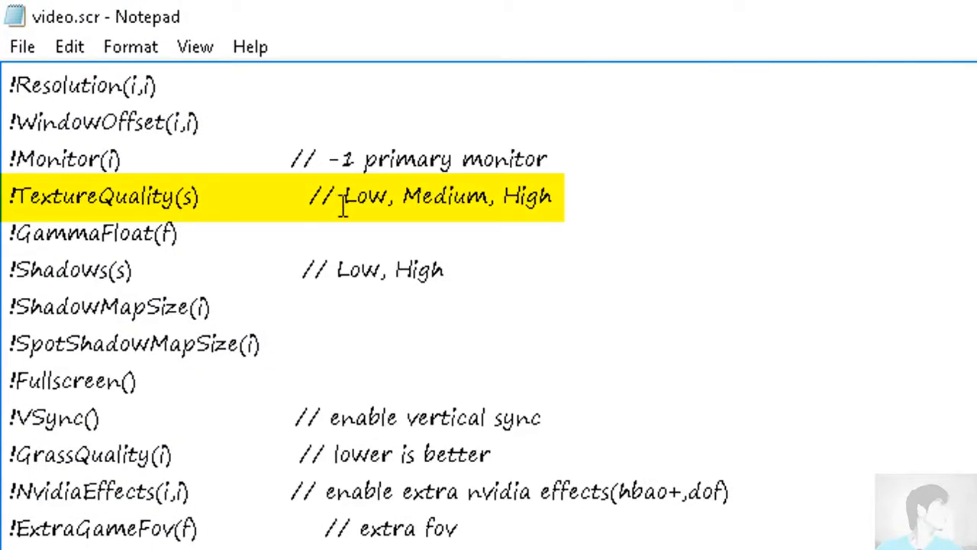
{"action": "left_click_drag", "start_coordinate": [343, 204], "coordinate": [388, 210]}
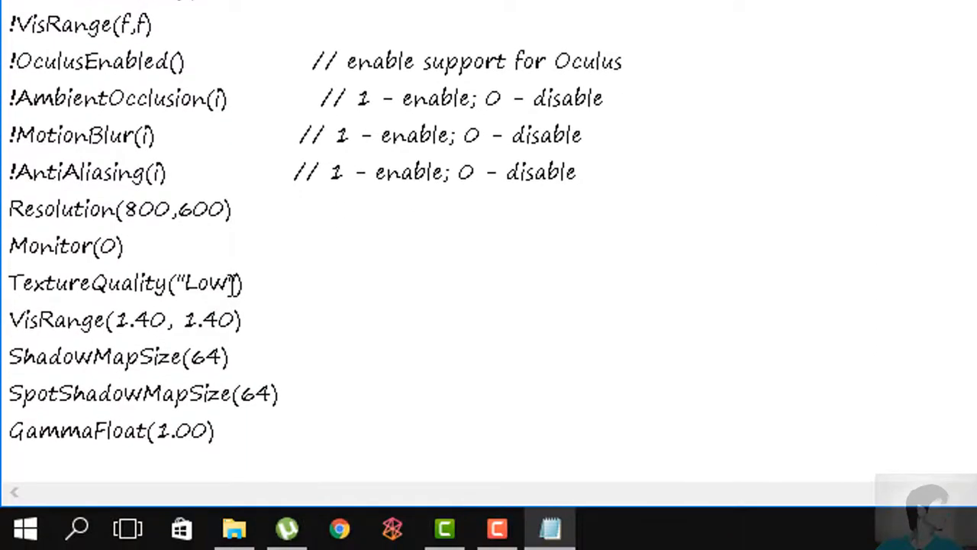
{"action": "left_click_drag", "start_coordinate": [238, 283], "coordinate": [207, 288]}
{"action": "left_click", "coordinate": [325, 322]}
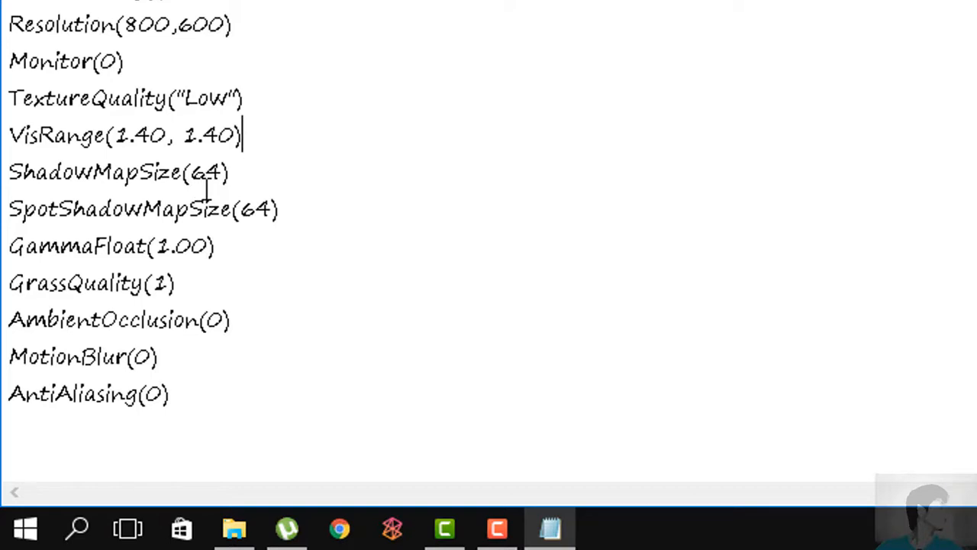
- Examine the values of the ShadowMapSize and SpotShadowMapSize lines
{"action": "left_click", "coordinate": [223, 181]}
{"action": "left_click_drag", "start_coordinate": [223, 181], "coordinate": [191, 181]}
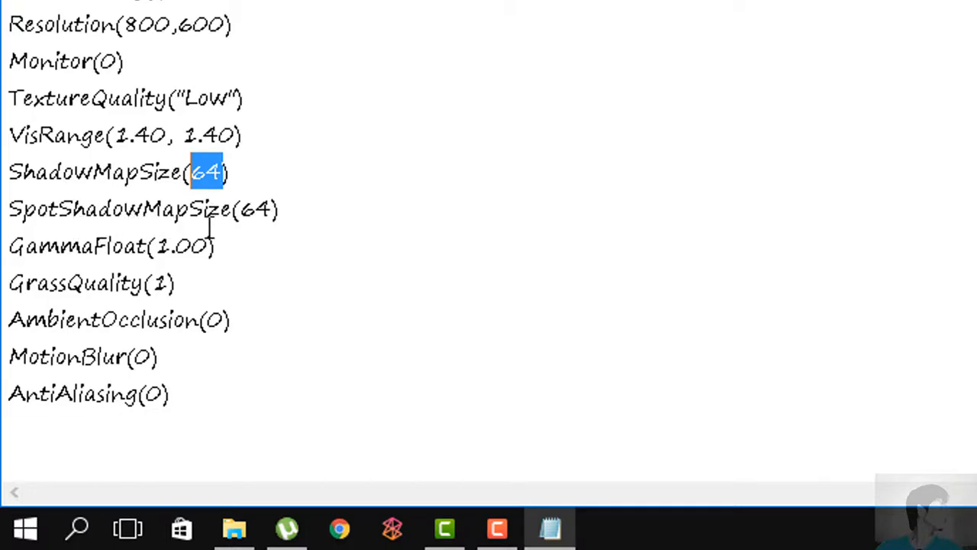
{"action": "left_click_drag", "start_coordinate": [260, 211], "coordinate": [241, 212]}
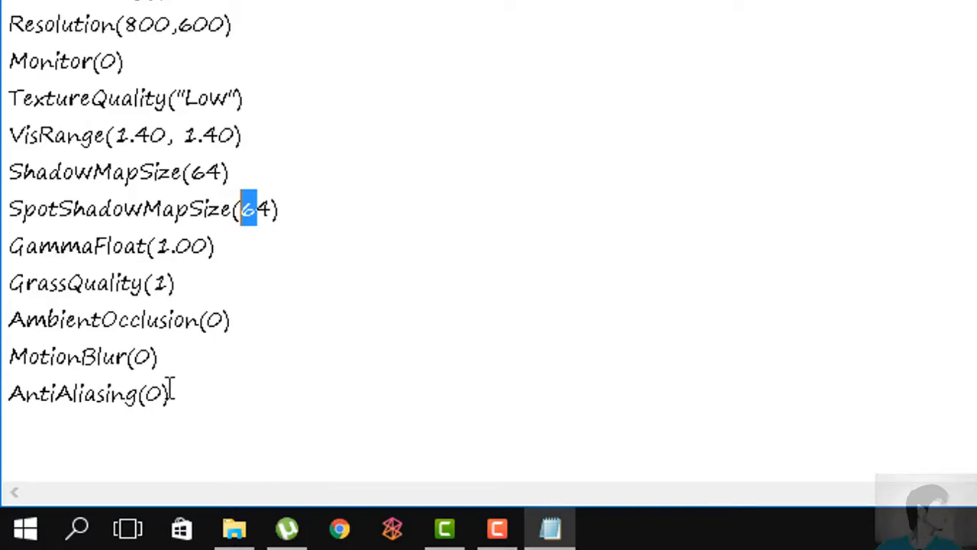
- Examine the AntiAliasing, MotionBlur, AmbientOcclusion and GrassQuality values, including the comment on the GrassQuality definition line
{"action": "left_click_drag", "start_coordinate": [164, 400], "coordinate": [145, 403]}
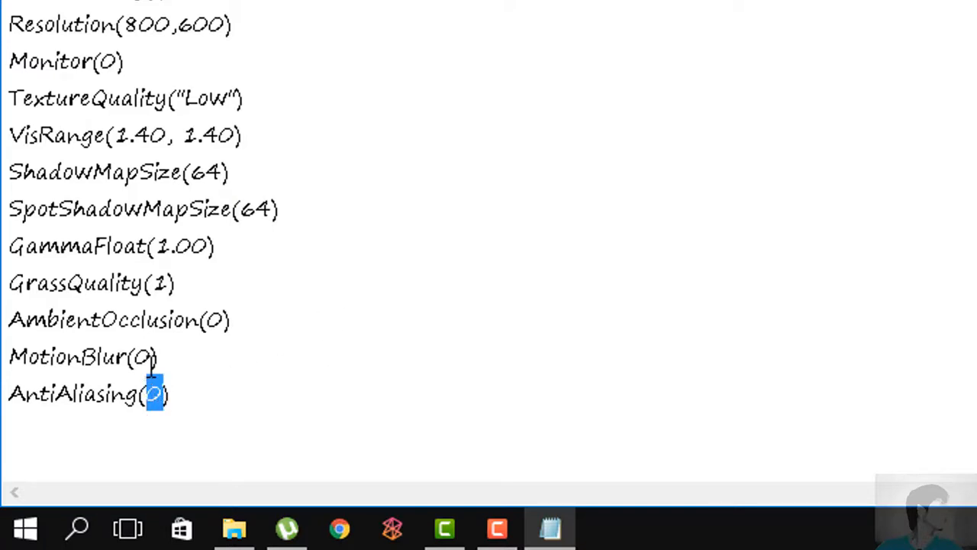
{"action": "left_click_drag", "start_coordinate": [153, 356], "coordinate": [126, 356]}
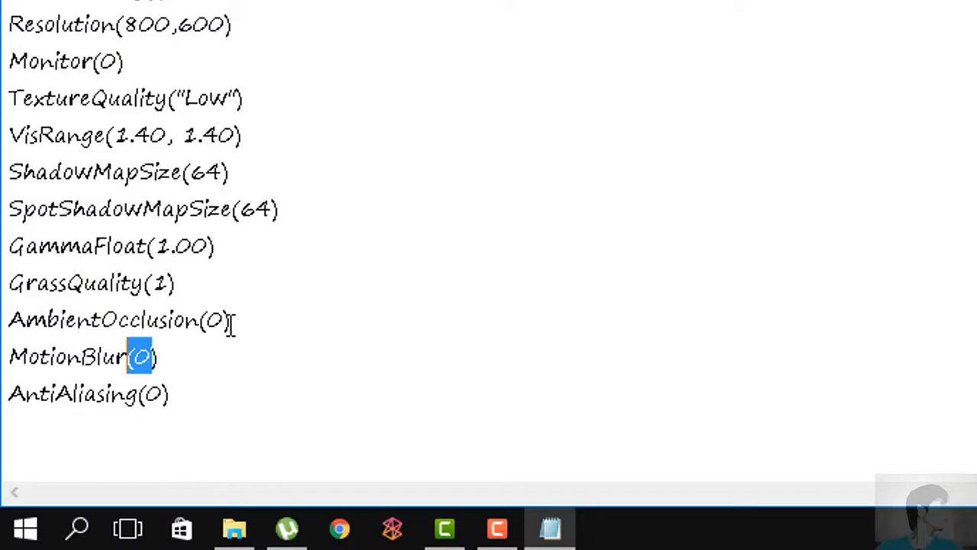
{"action": "left_click_drag", "start_coordinate": [225, 320], "coordinate": [207, 320]}
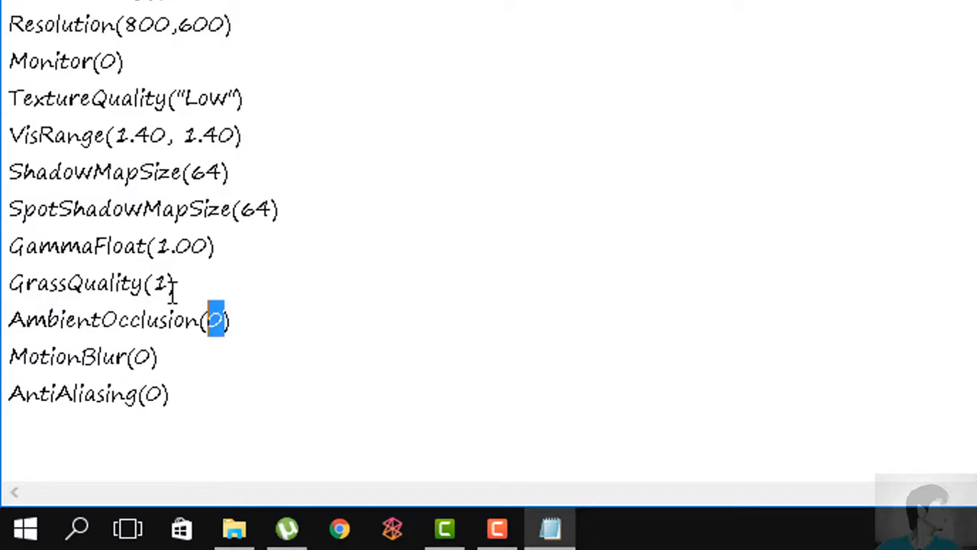
{"action": "left_click_drag", "start_coordinate": [170, 283], "coordinate": [154, 283]}
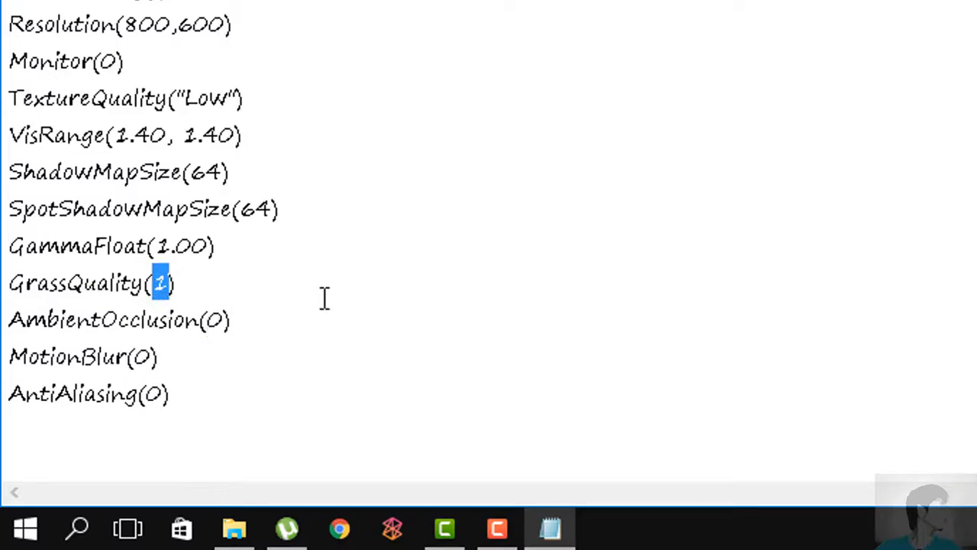
{"action": "scroll", "coordinate": [324, 297], "scroll_direction": "up", "scroll_amount": 4}
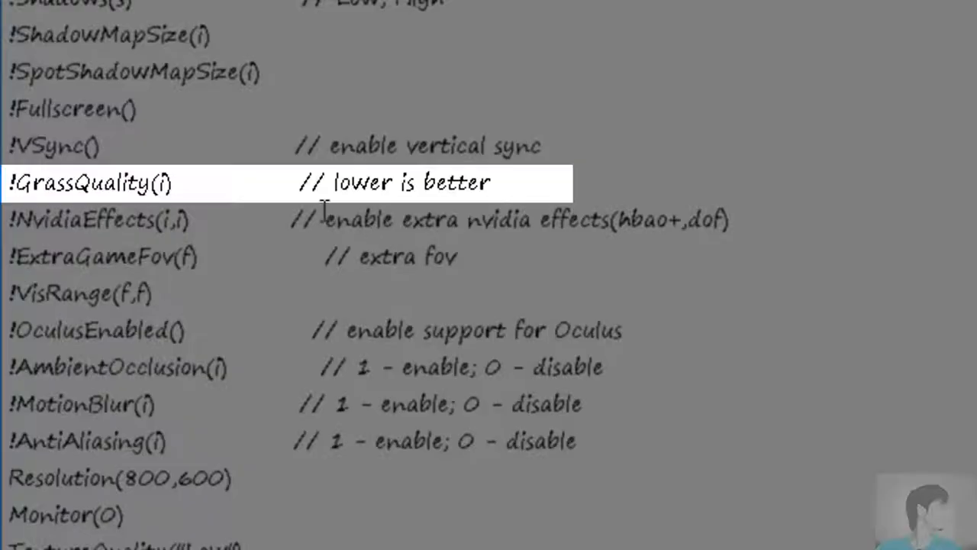
{"action": "left_click_drag", "start_coordinate": [506, 186], "coordinate": [6, 191]}
{"action": "scroll", "coordinate": [400, 441], "scroll_direction": "down", "scroll_amount": 4}
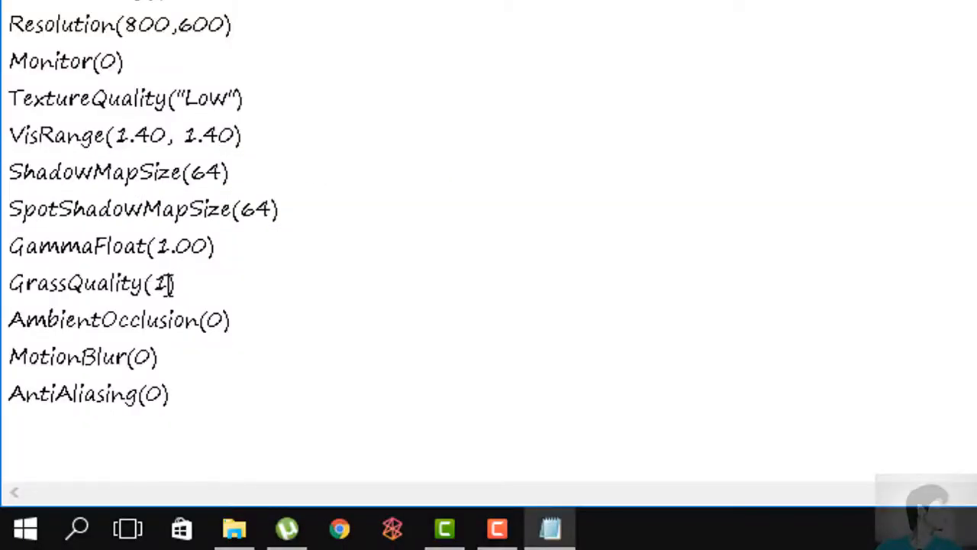
- Examine the GrassQuality value and review the setting lines back up to the Resolution line
{"action": "left_click_drag", "start_coordinate": [169, 283], "coordinate": [146, 283]}
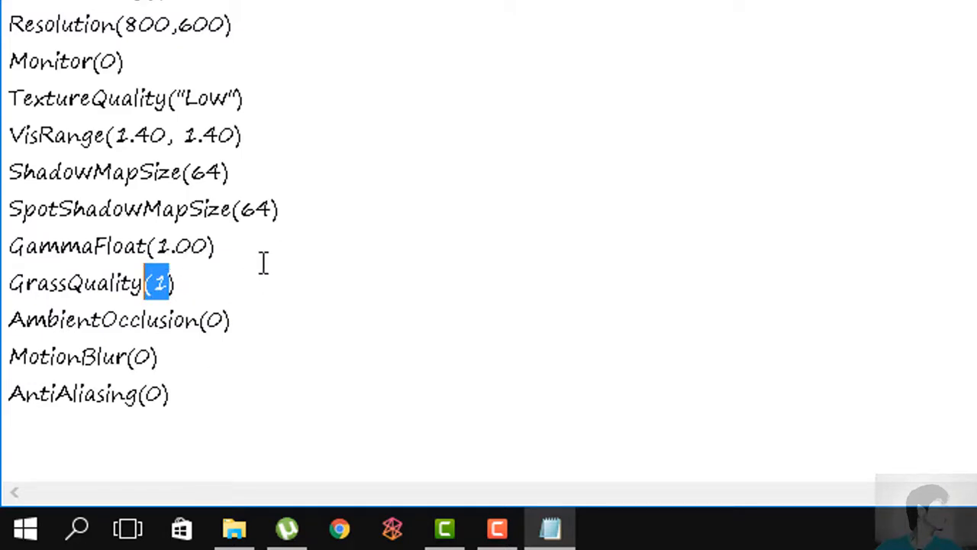
{"action": "scroll", "coordinate": [259, 252], "scroll_direction": "up", "scroll_amount": 2}
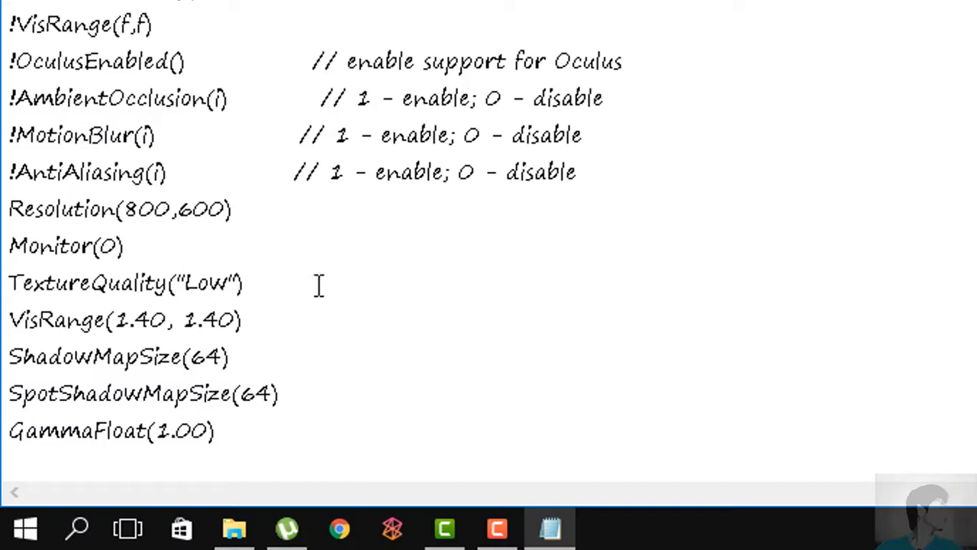
{"action": "left_click", "coordinate": [265, 208]}
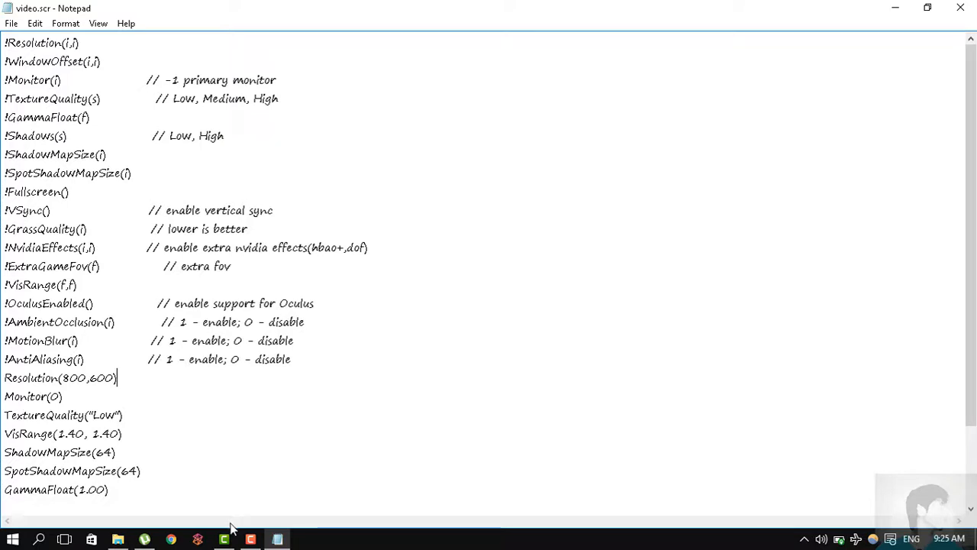
- Arrange the video.scr Notepad window and the settings folder side by side on the screen
{"action": "mouse_move", "coordinate": [118, 539]}
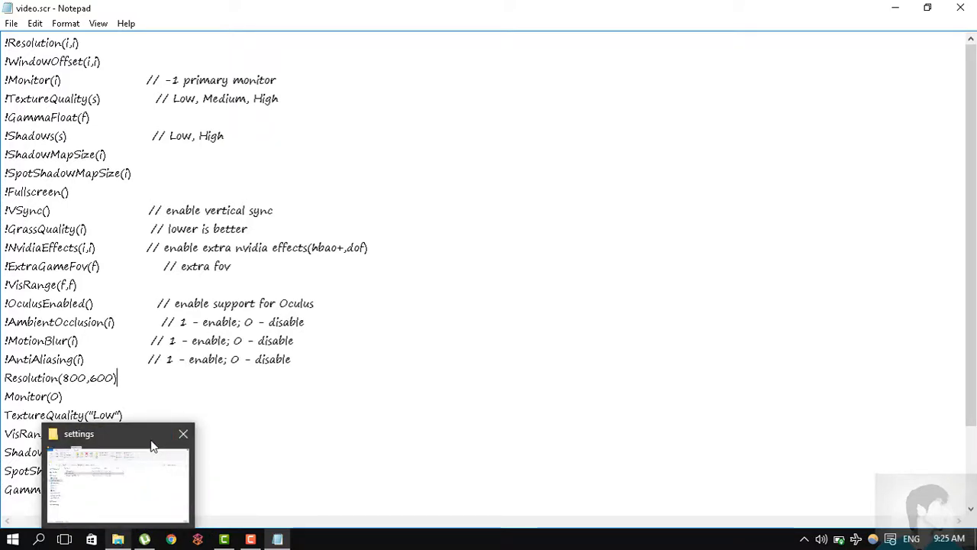
{"action": "left_click_drag", "start_coordinate": [330, 3], "coordinate": [0, 68]}
{"action": "left_click", "coordinate": [729, 145]}
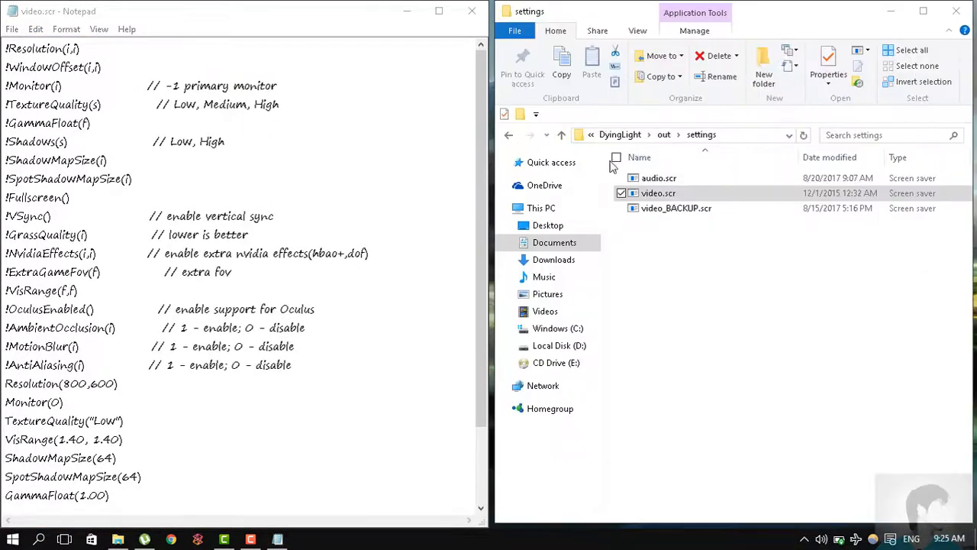
- Open video_BACKUP.scr from the settings folder in a new Notepad window and place it beside video.scr
{"action": "left_click", "coordinate": [13, 539]}
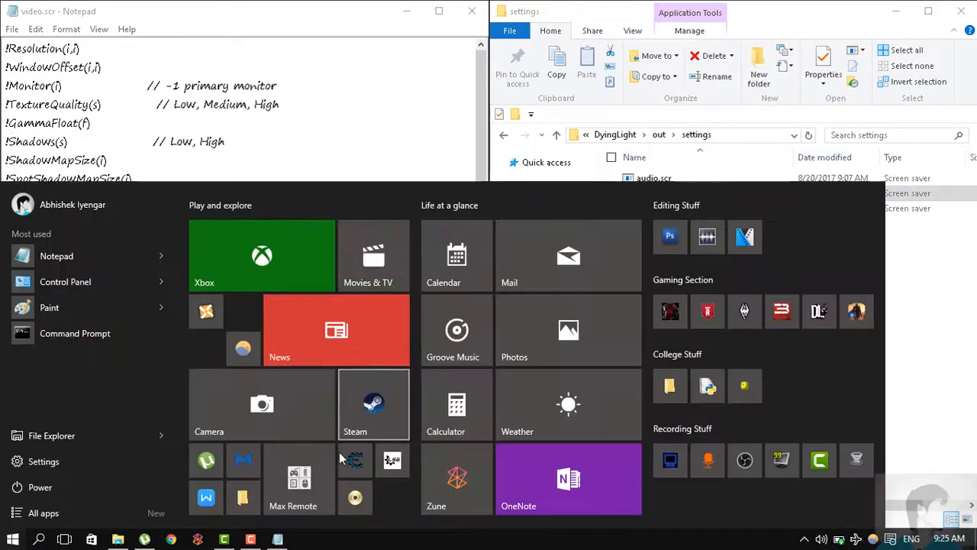
{"action": "left_click", "coordinate": [119, 252]}
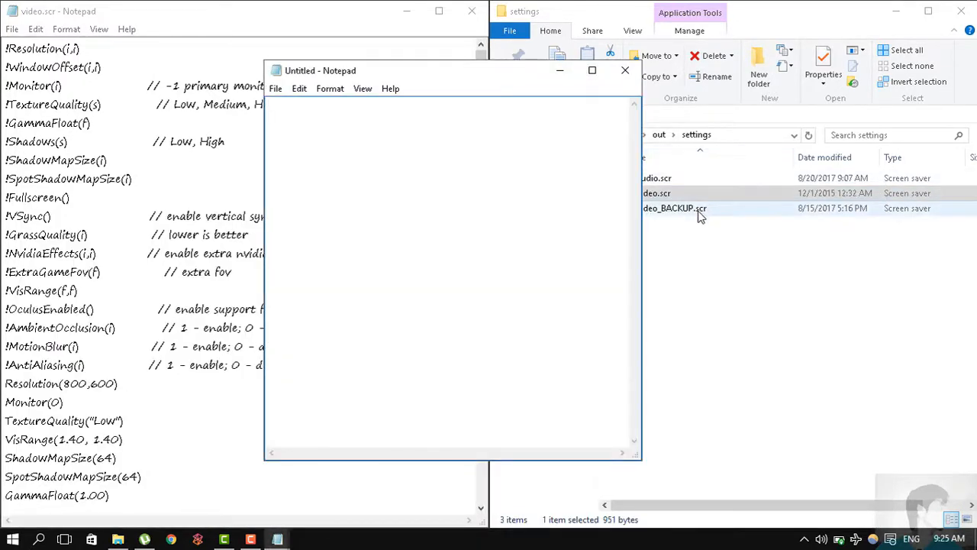
{"action": "left_click_drag", "start_coordinate": [700, 216], "coordinate": [545, 229]}
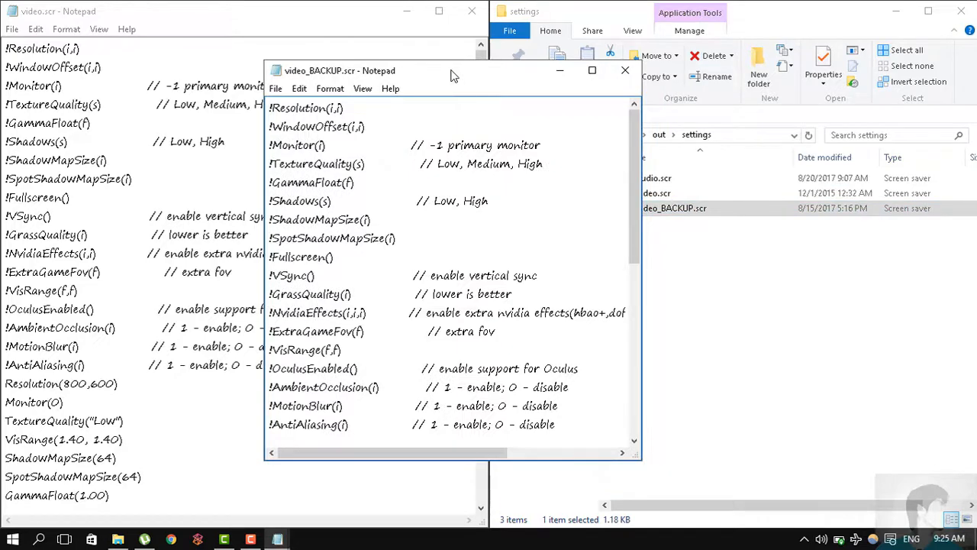
{"action": "left_click_drag", "start_coordinate": [452, 73], "coordinate": [976, 96]}
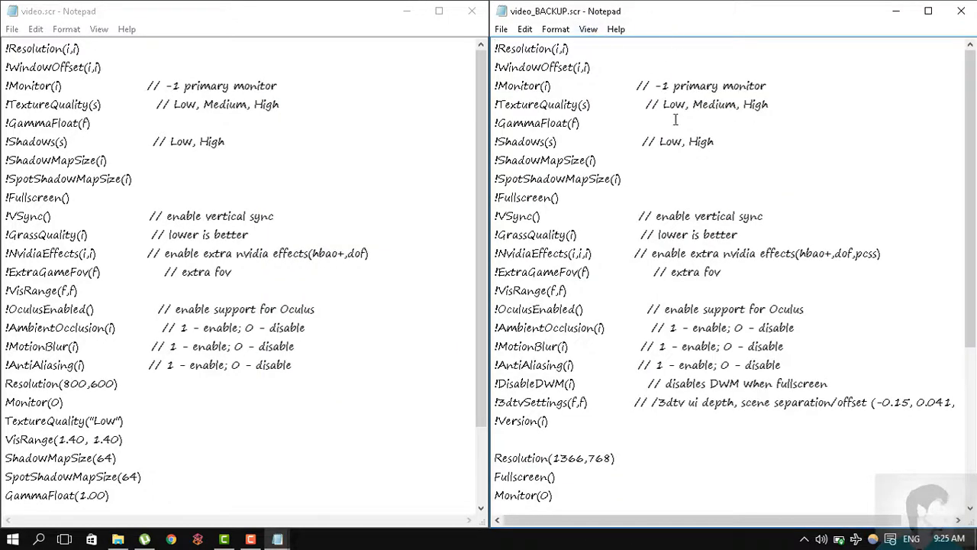
- Compare the DisableDWM, 3dtvSettings and Version lines of video_BACKUP.scr with the contents of video.scr, and close both files
{"action": "scroll", "coordinate": [695, 193], "scroll_direction": "down", "scroll_amount": 5}
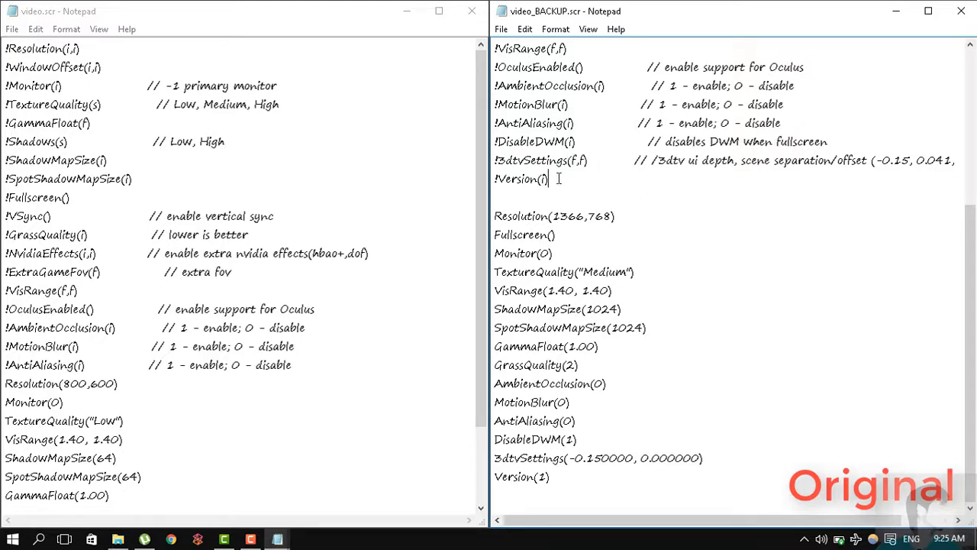
{"action": "left_click_drag", "start_coordinate": [558, 178], "coordinate": [497, 141]}
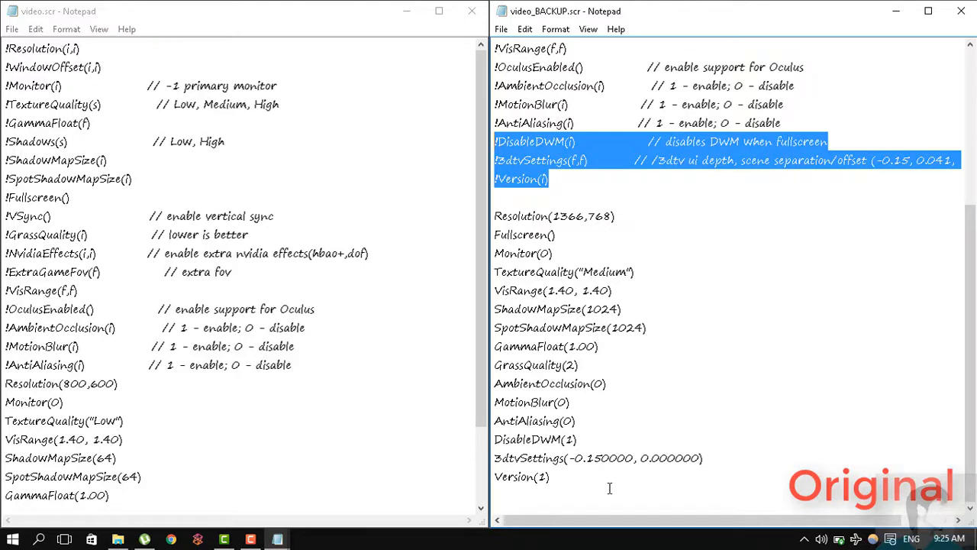
{"action": "left_click_drag", "start_coordinate": [585, 479], "coordinate": [495, 440]}
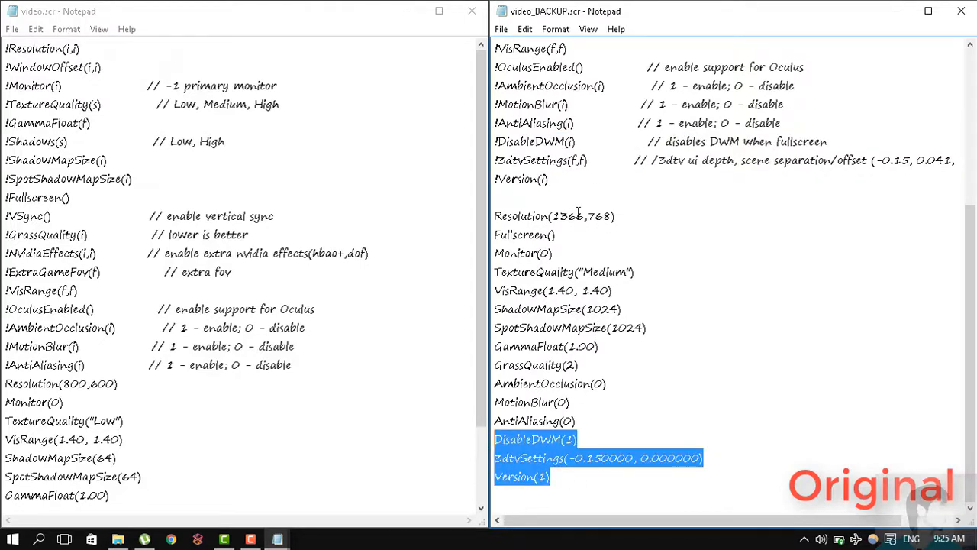
{"action": "left_click", "coordinate": [480, 276]}
{"action": "left_click_drag", "start_coordinate": [479, 276], "coordinate": [447, 416]}
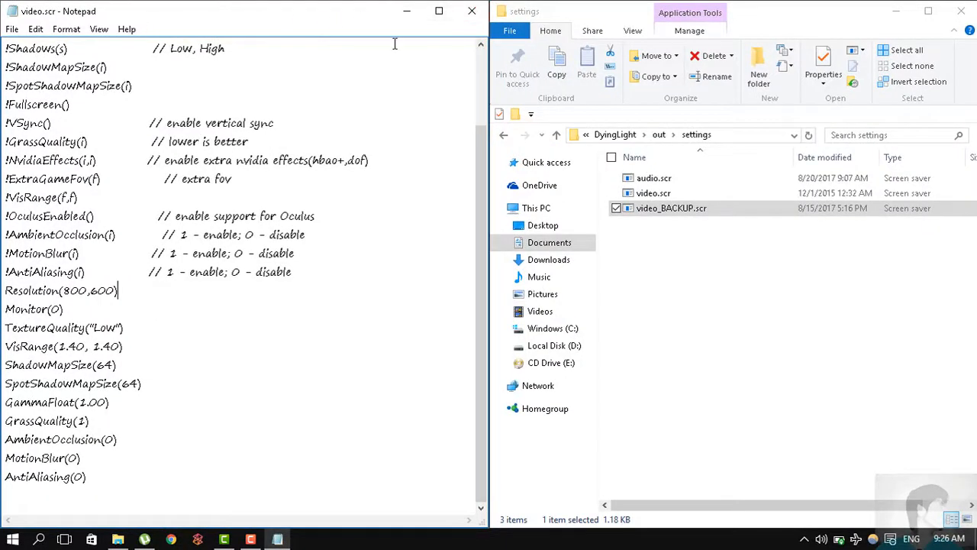
{"action": "left_click", "coordinate": [472, 10]}
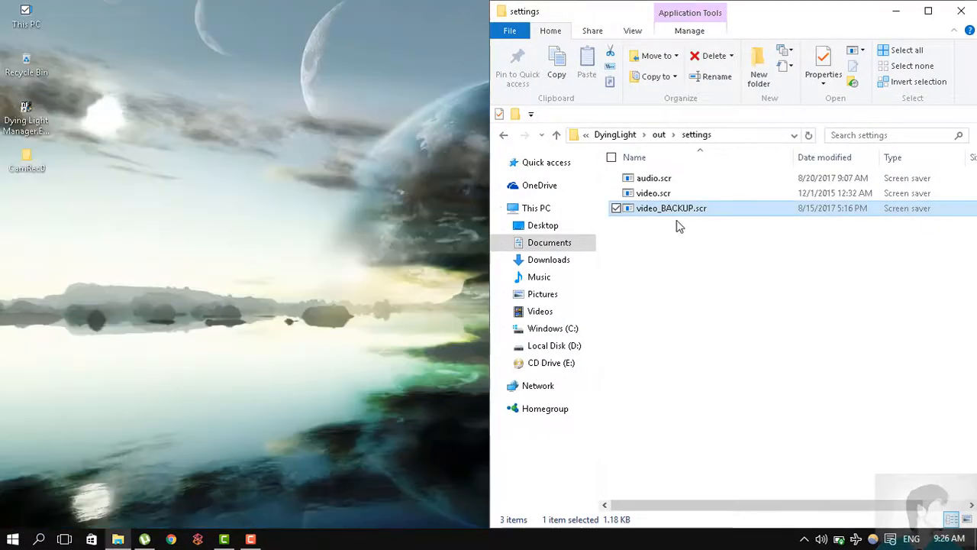
- Open the properties of video.scr in the settings folder
{"action": "left_click", "coordinate": [657, 200]}
{"action": "right_click", "coordinate": [657, 200]}
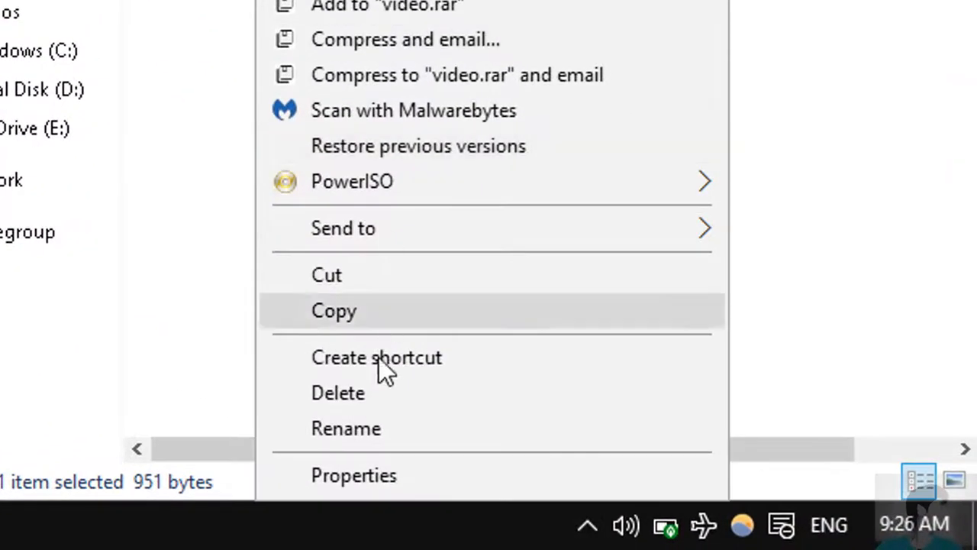
{"action": "left_click", "coordinate": [416, 476]}
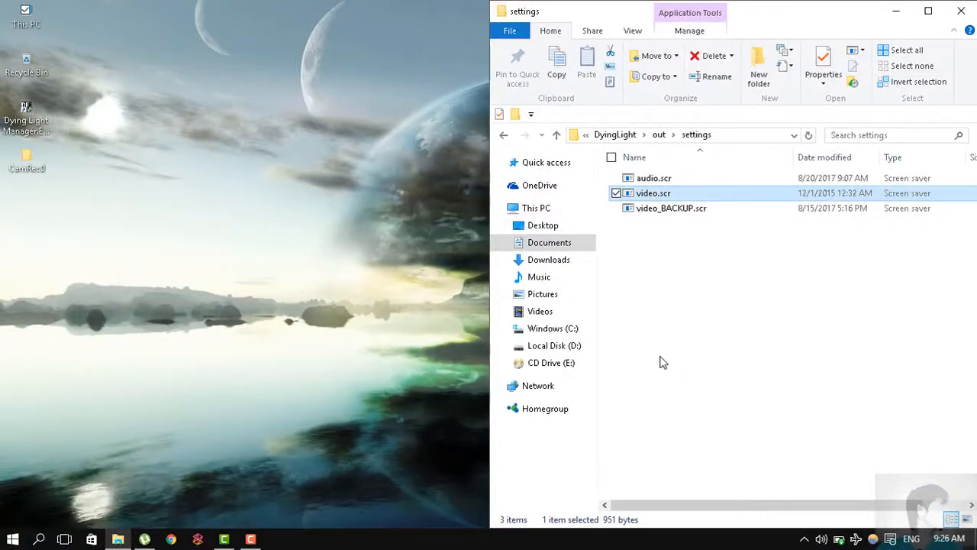
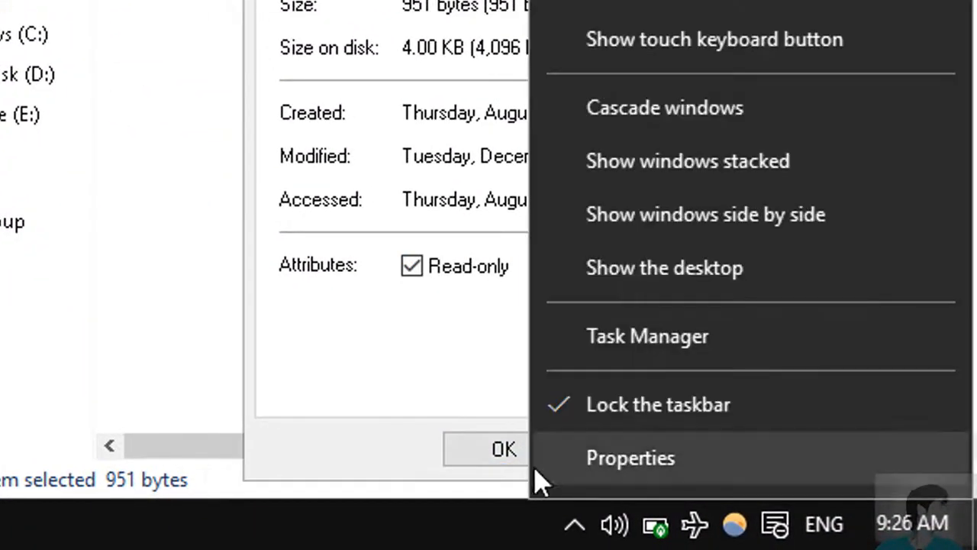
- Close the properties of video.scr and maximize the settings folder window
{"action": "left_click", "coordinate": [504, 458]}
{"action": "left_click", "coordinate": [503, 458]}
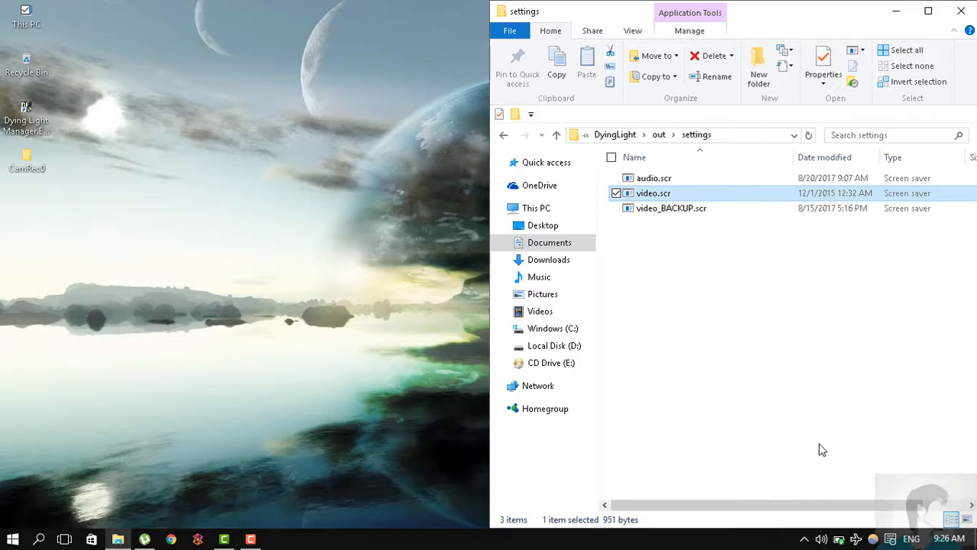
{"action": "left_click_drag", "start_coordinate": [578, 15], "coordinate": [559, 17]}
{"action": "double_click", "coordinate": [565, 16]}
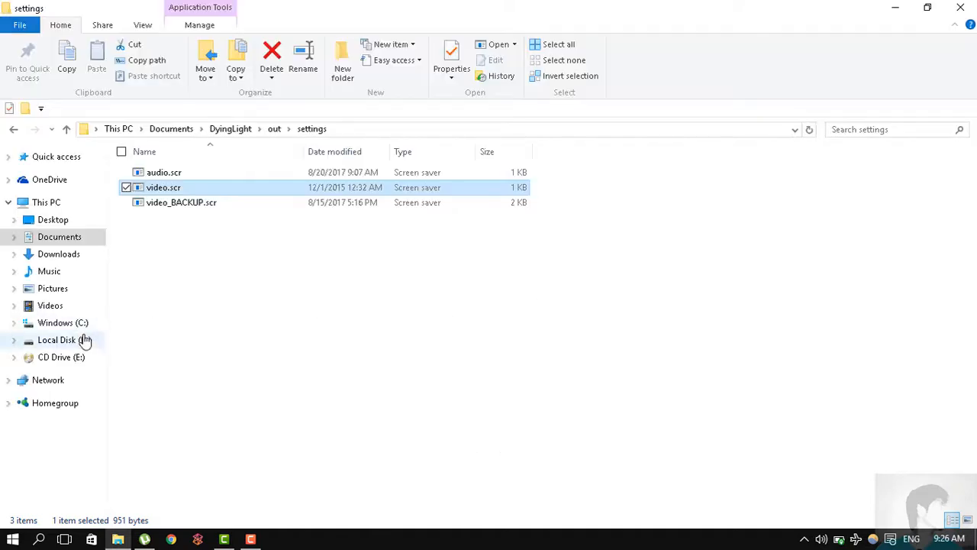
- Open the Dying Light mods folder at Local Disk (D:) > Games > Setups > Mods
{"action": "left_click", "coordinate": [86, 341]}
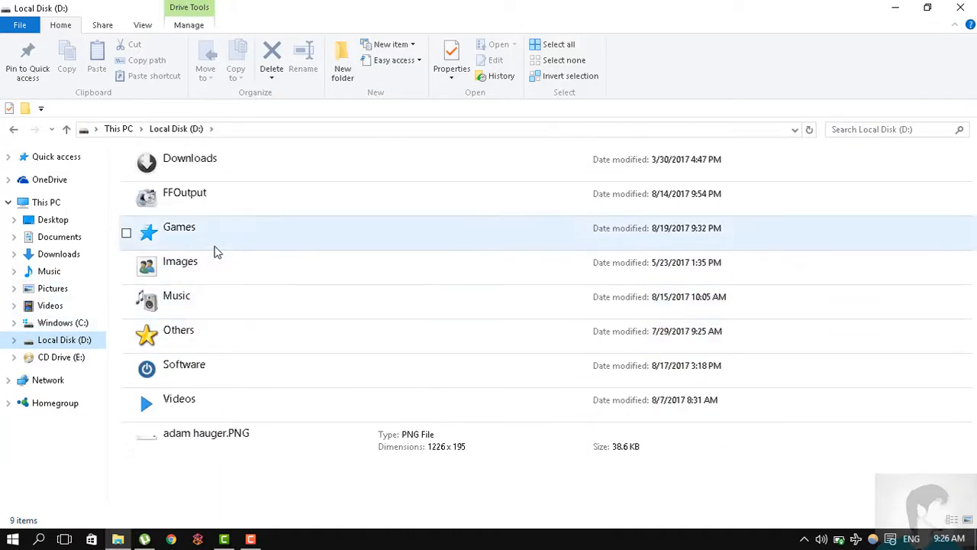
{"action": "double_click", "coordinate": [214, 252]}
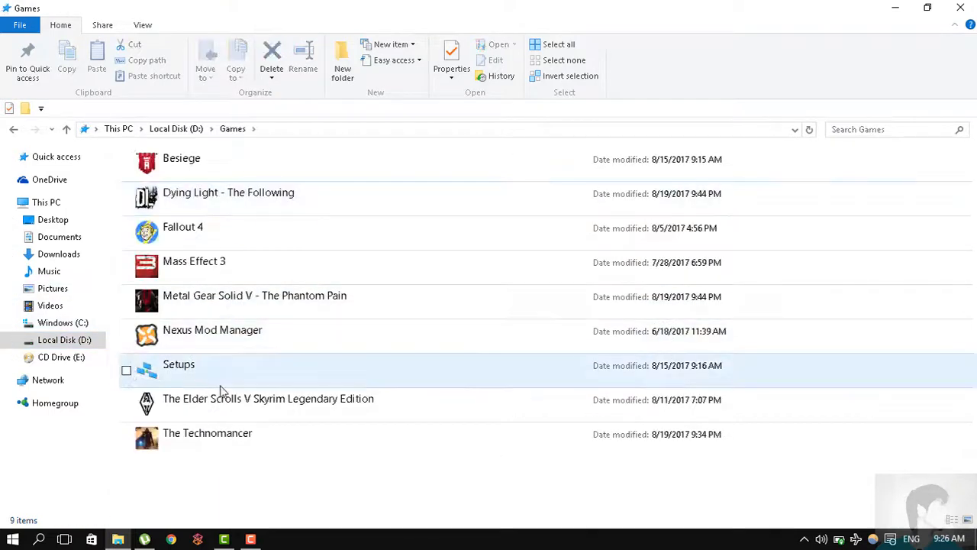
{"action": "left_click", "coordinate": [219, 390]}
{"action": "double_click", "coordinate": [212, 360]}
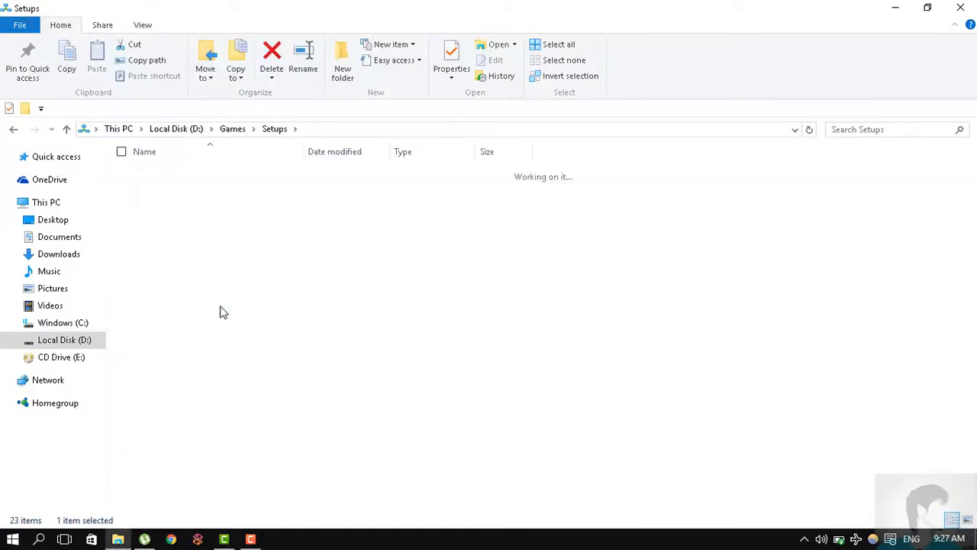
{"action": "double_click", "coordinate": [191, 233]}
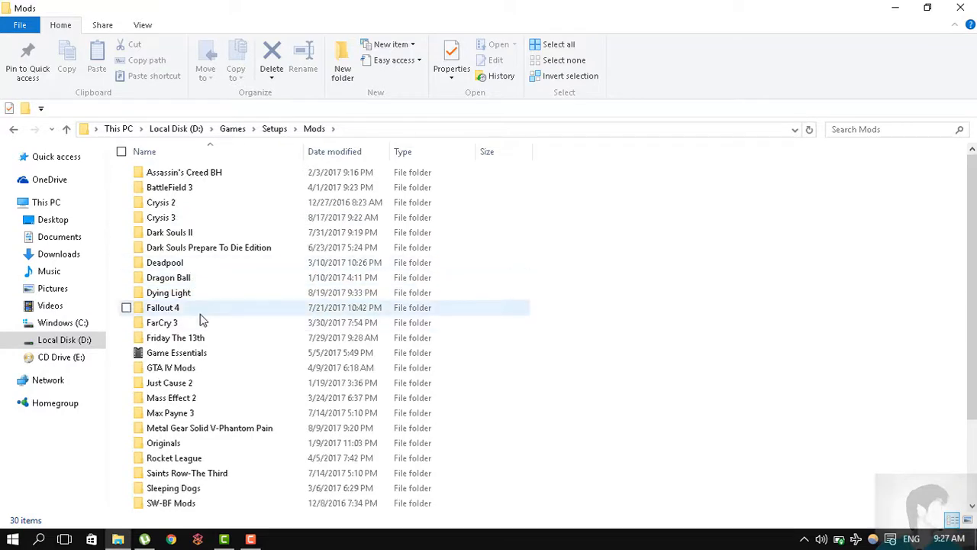
{"action": "double_click", "coordinate": [201, 292]}
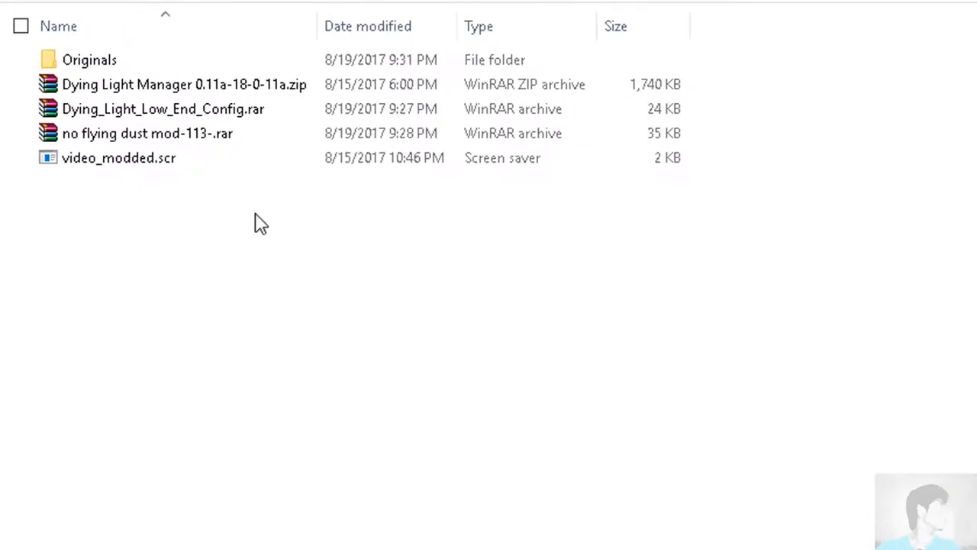
- Extract the no flying dust mod-113-.rar archive into the current Dying Light mods folder
{"action": "left_click", "coordinate": [228, 132]}
{"action": "right_click", "coordinate": [227, 132]}
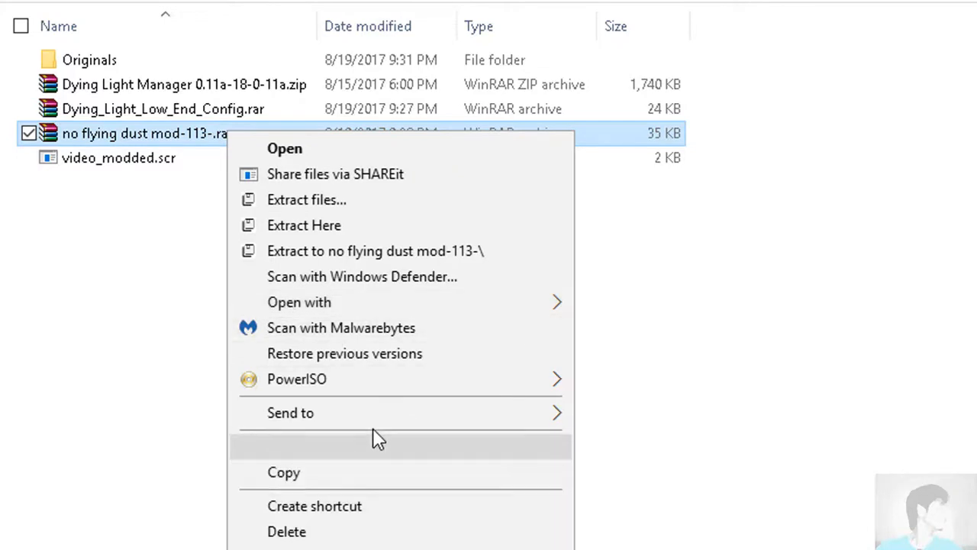
{"action": "left_click", "coordinate": [372, 232]}
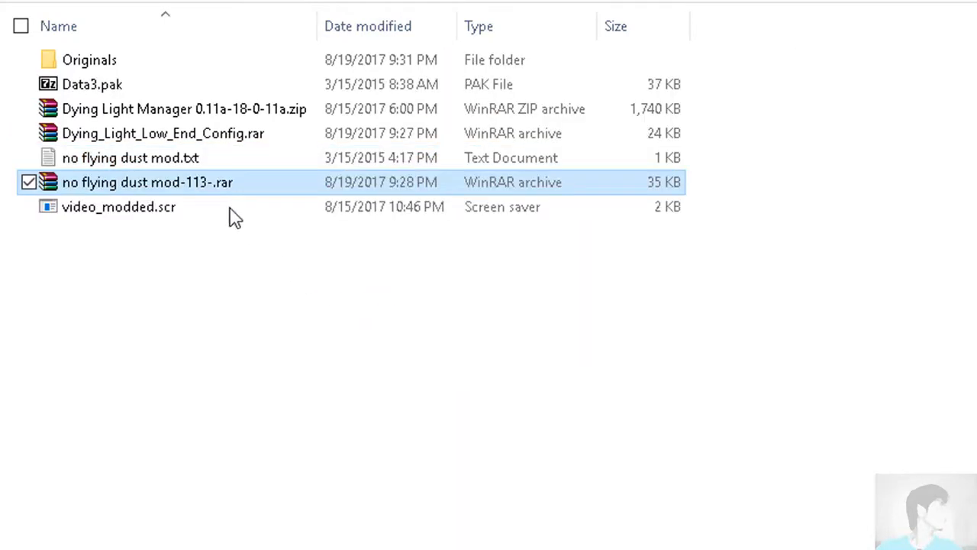
{"action": "left_click", "coordinate": [109, 86]}
{"action": "right_click", "coordinate": [109, 86]}
{"action": "left_click", "coordinate": [577, 458]}
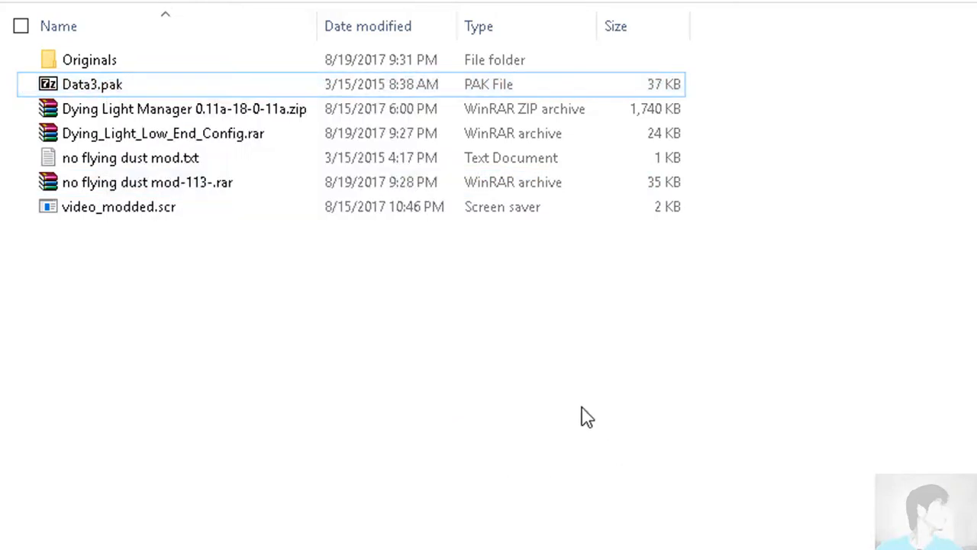
{"action": "right_click", "coordinate": [90, 98]}
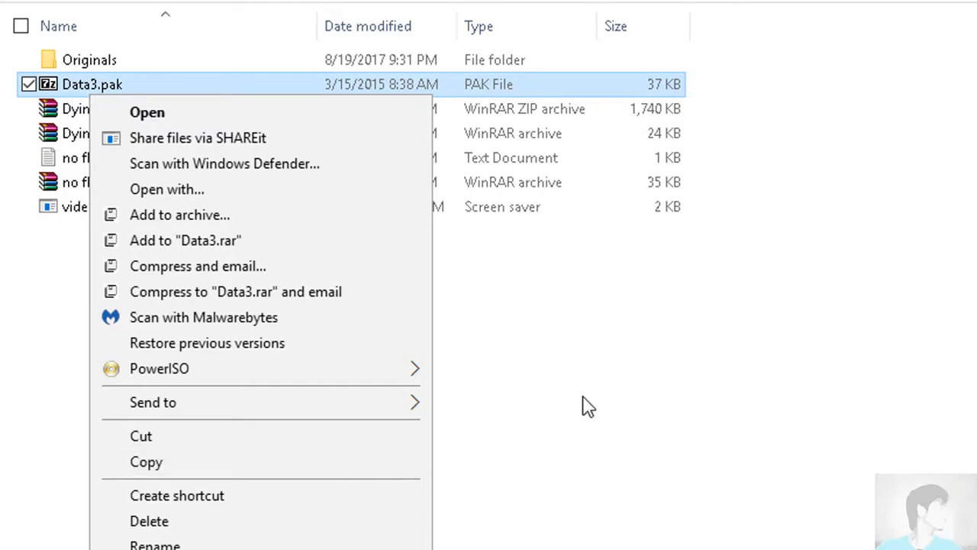
{"action": "left_click", "coordinate": [588, 406]}
- Open the Dying Light - The Following game folder in Games on Local Disk (D:)
{"action": "left_click", "coordinate": [62, 340]}
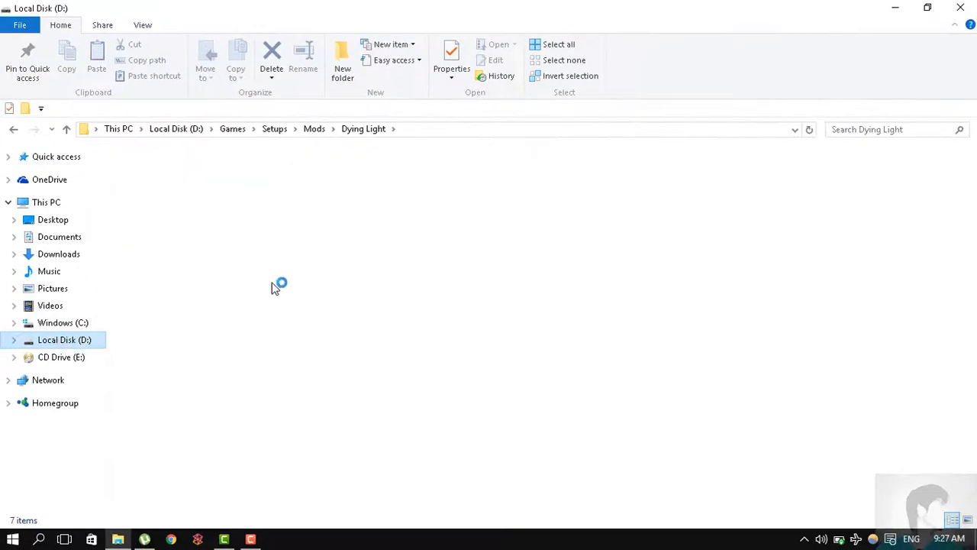
{"action": "left_click", "coordinate": [229, 239]}
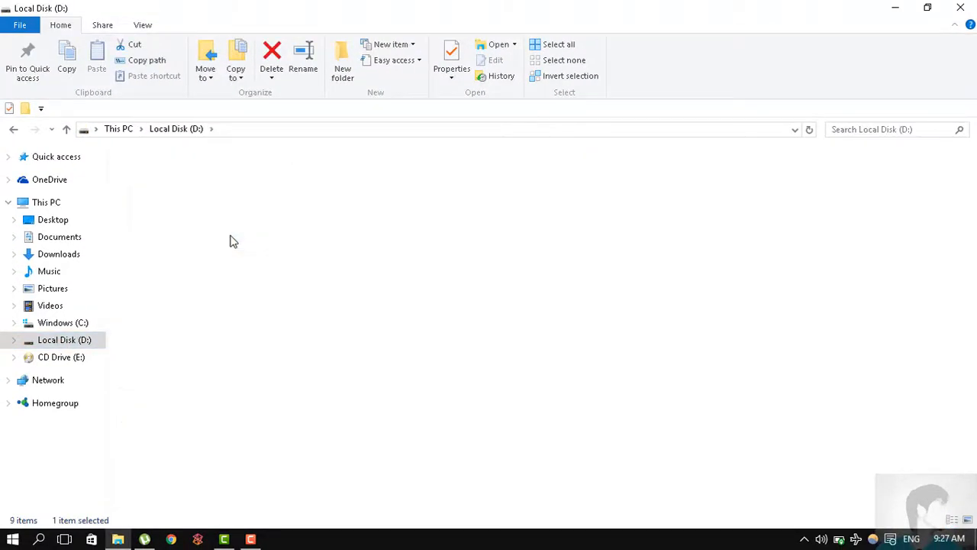
{"action": "left_click", "coordinate": [257, 197]}
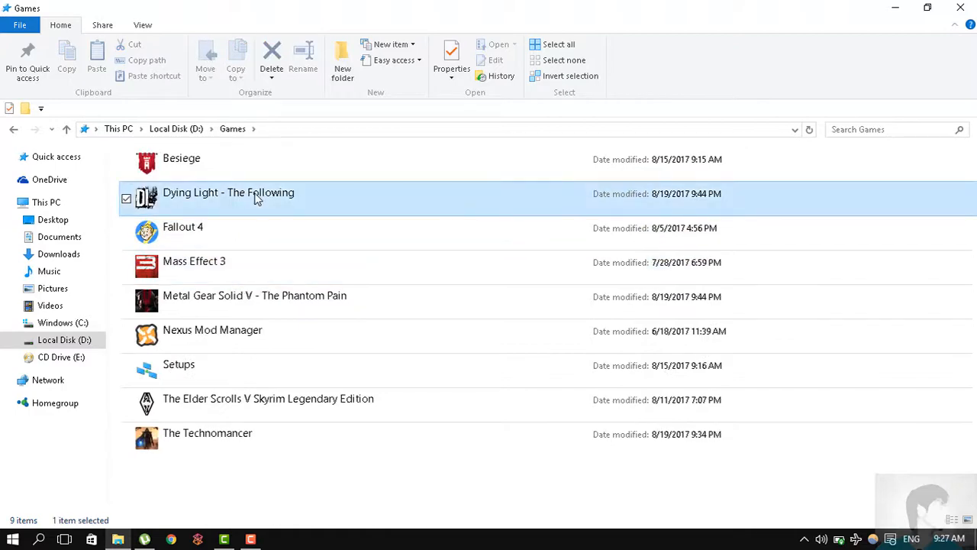
{"action": "double_click", "coordinate": [256, 197]}
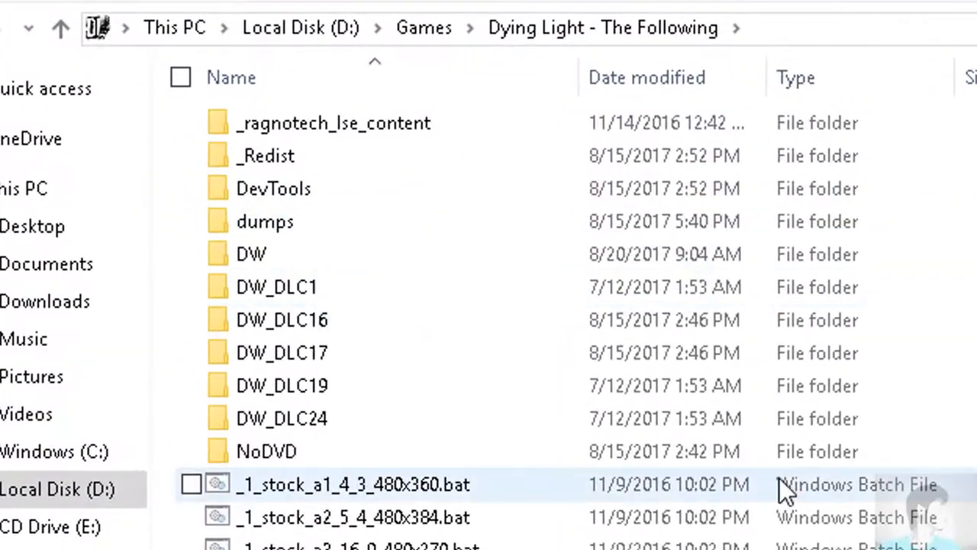
- Open the DW folder inside the game folder and select its Data3.pak file
{"action": "scroll", "coordinate": [389, 337], "scroll_direction": "down", "scroll_amount": 2}
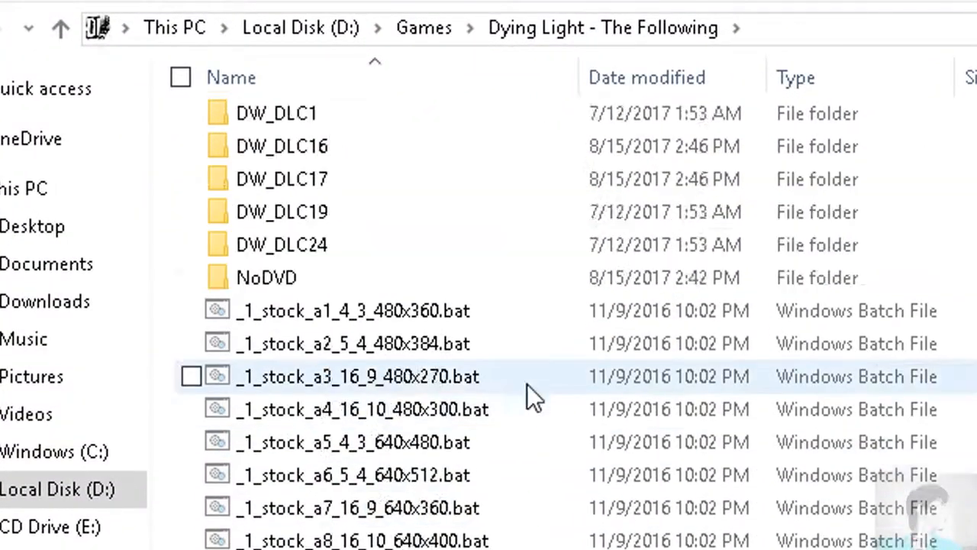
{"action": "scroll", "coordinate": [427, 321], "scroll_direction": "up", "scroll_amount": 2}
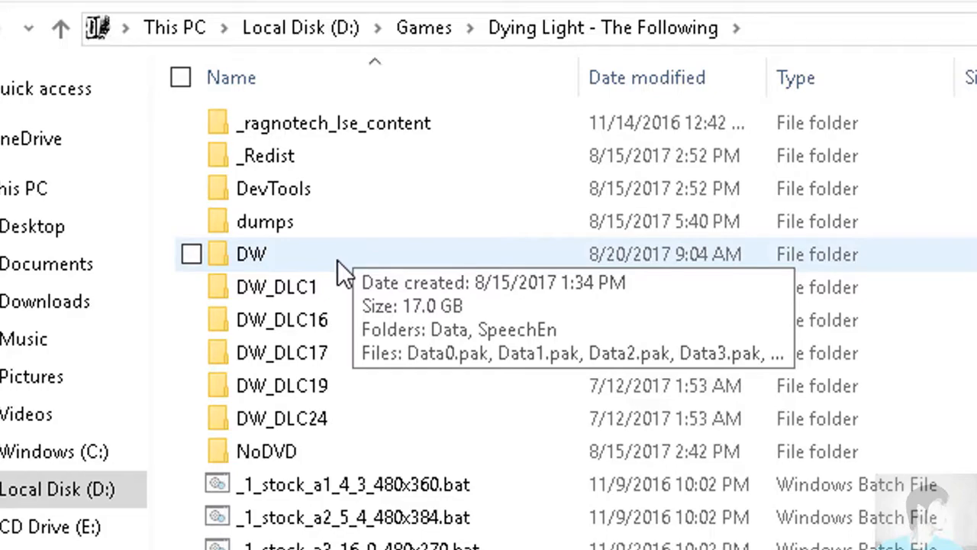
{"action": "double_click", "coordinate": [337, 260]}
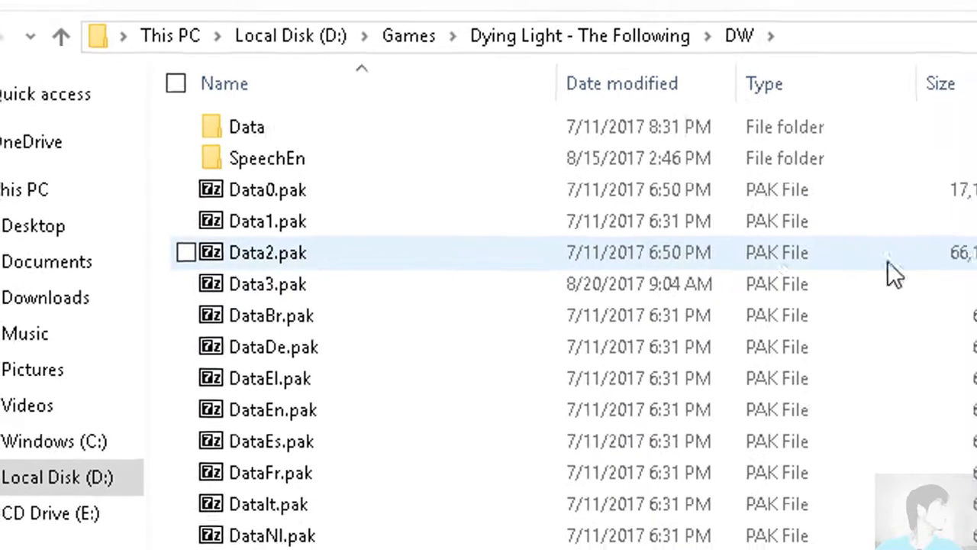
{"action": "right_click", "coordinate": [624, 243]}
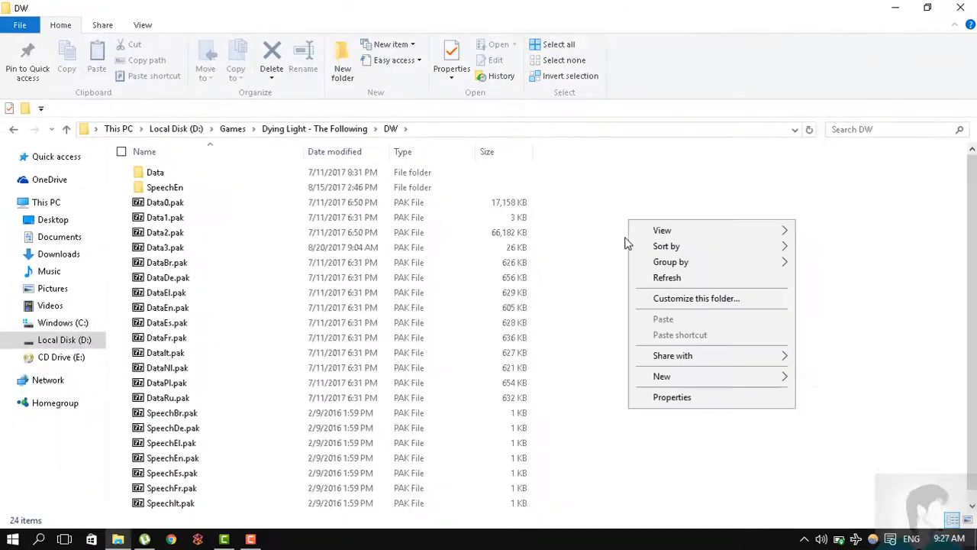
{"action": "left_click", "coordinate": [163, 248]}
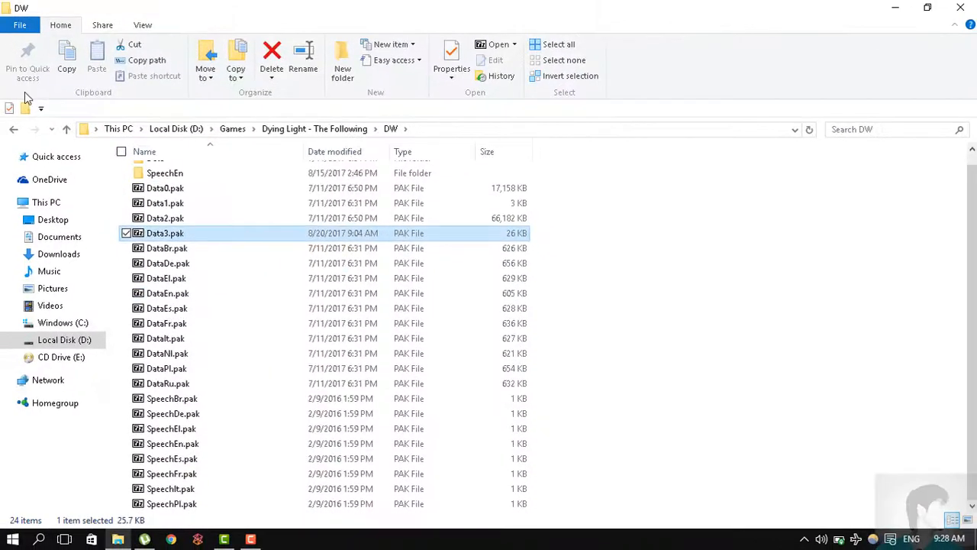
- Go back from the DW folder through the game folder to the Games folder
{"action": "key", "text": "alt+s"}
{"action": "left_click", "coordinate": [14, 130]}
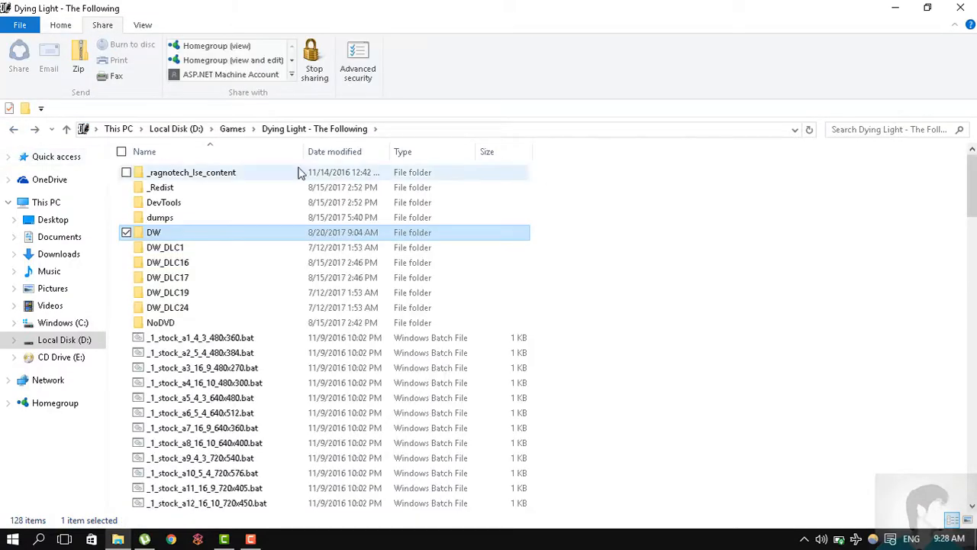
{"action": "scroll", "coordinate": [654, 222], "scroll_direction": "down", "scroll_amount": 5}
{"action": "scroll", "coordinate": [684, 235], "scroll_direction": "down", "scroll_amount": 3}
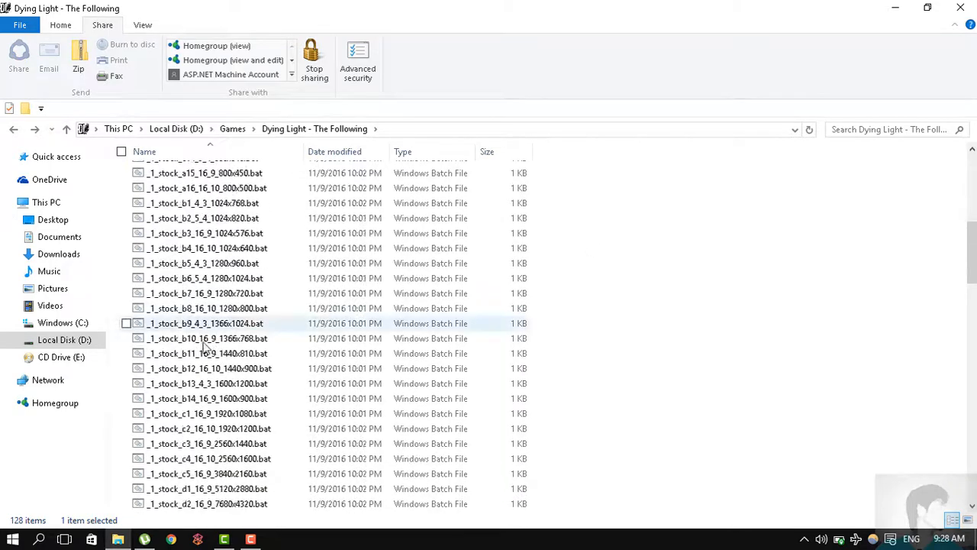
{"action": "left_click", "coordinate": [13, 131]}
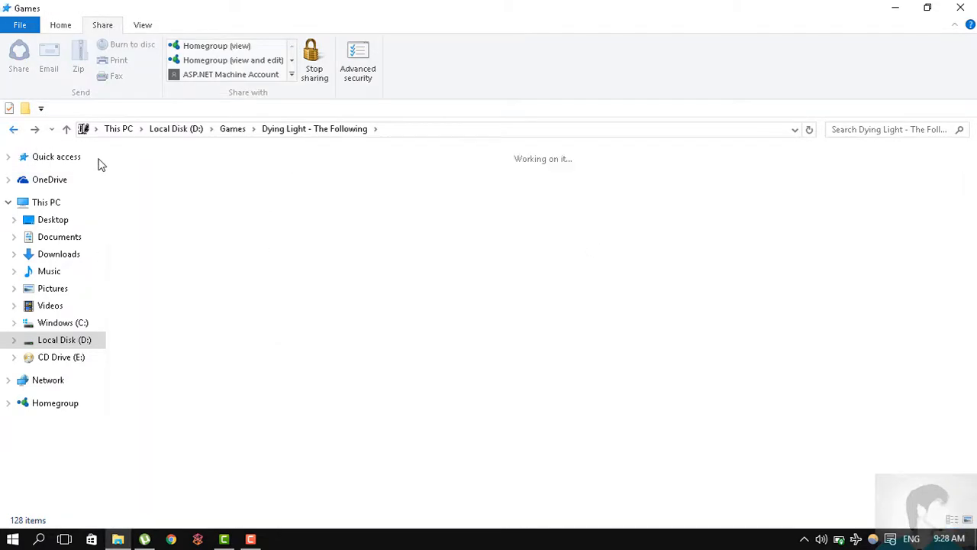
{"action": "left_click", "coordinate": [451, 499]}
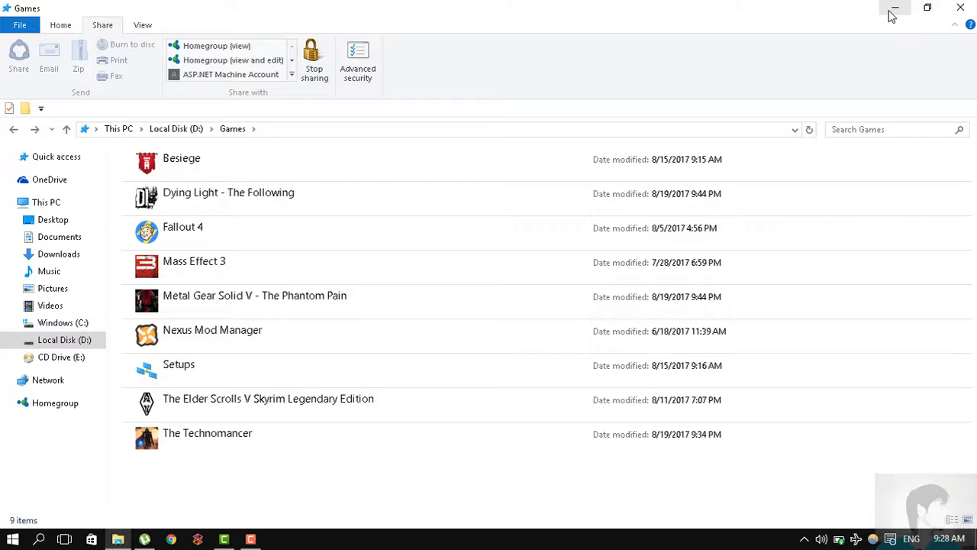
- Reopen the Dying Light - The Following folder and select Dying Light Manager.Exe among its files
{"action": "double_click", "coordinate": [247, 201]}
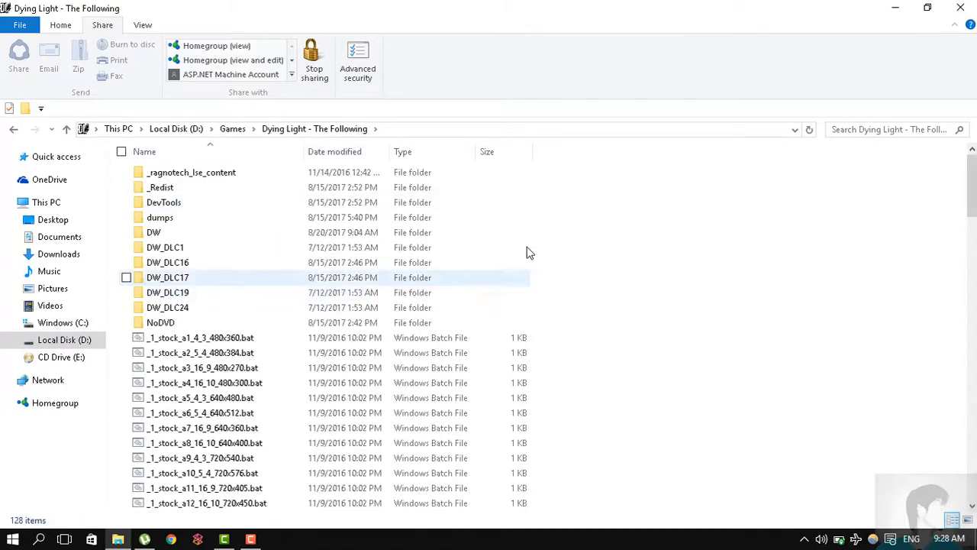
{"action": "scroll", "coordinate": [956, 178], "scroll_direction": "down", "scroll_amount": 20}
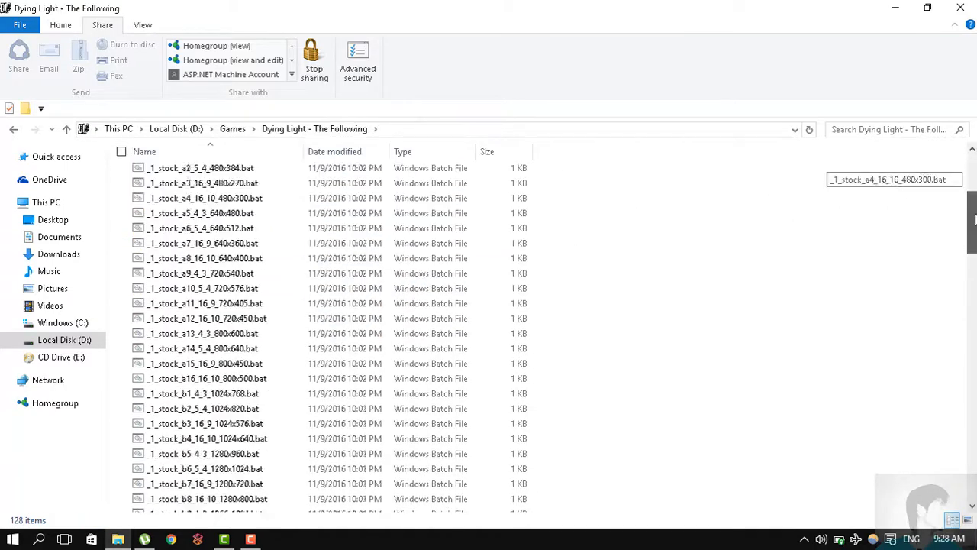
{"action": "left_click_drag", "start_coordinate": [919, 486], "coordinate": [919, 498]}
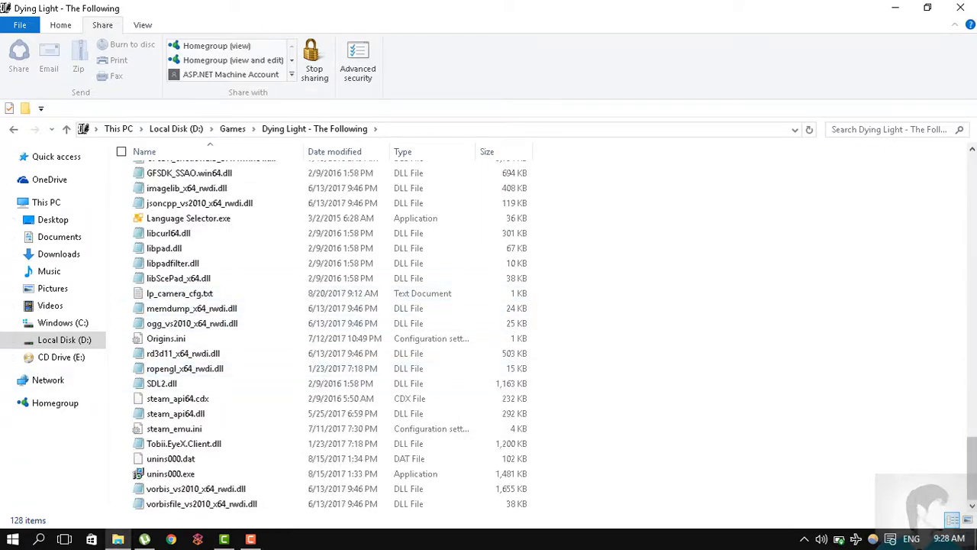
{"action": "left_click_drag", "start_coordinate": [974, 478], "coordinate": [970, 428]}
{"action": "left_click", "coordinate": [215, 254]}
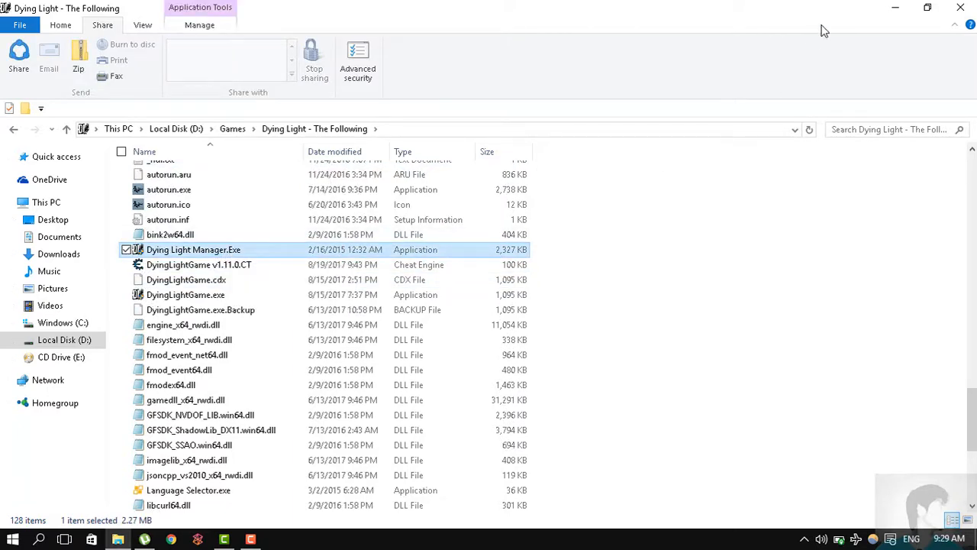
- Minimize the game folder window, launch Dying Light Manager from the desktop and cancel its offered update
{"action": "left_click", "coordinate": [898, 7]}
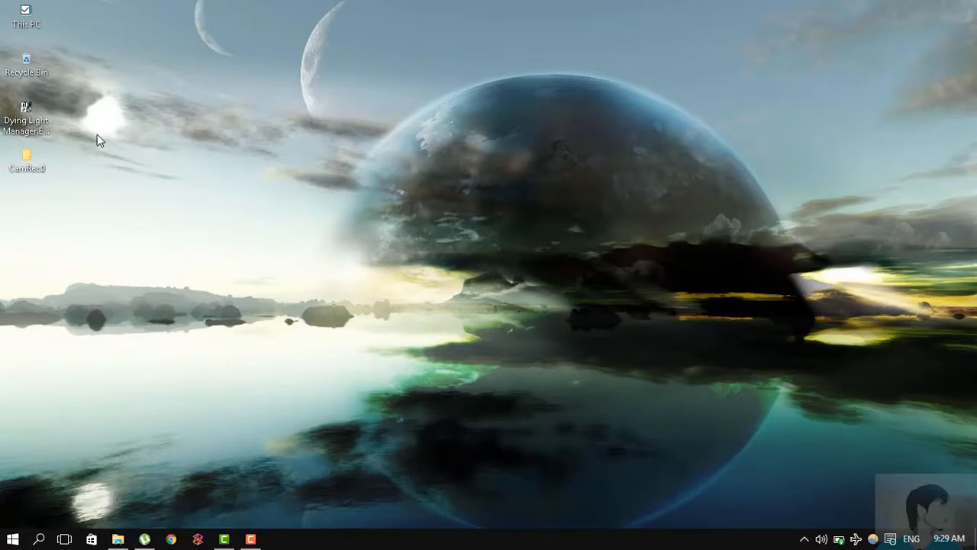
{"action": "left_click", "coordinate": [34, 123]}
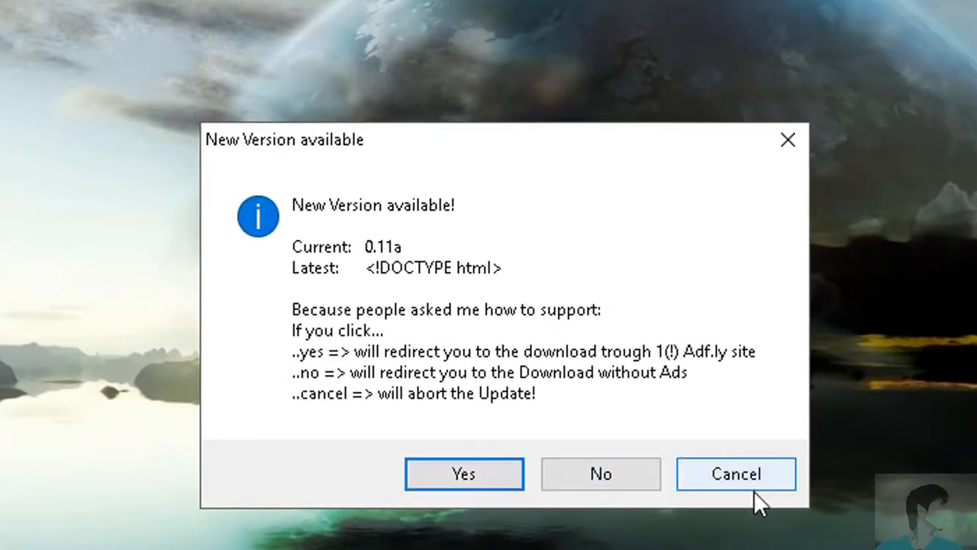
{"action": "left_click", "coordinate": [753, 487]}
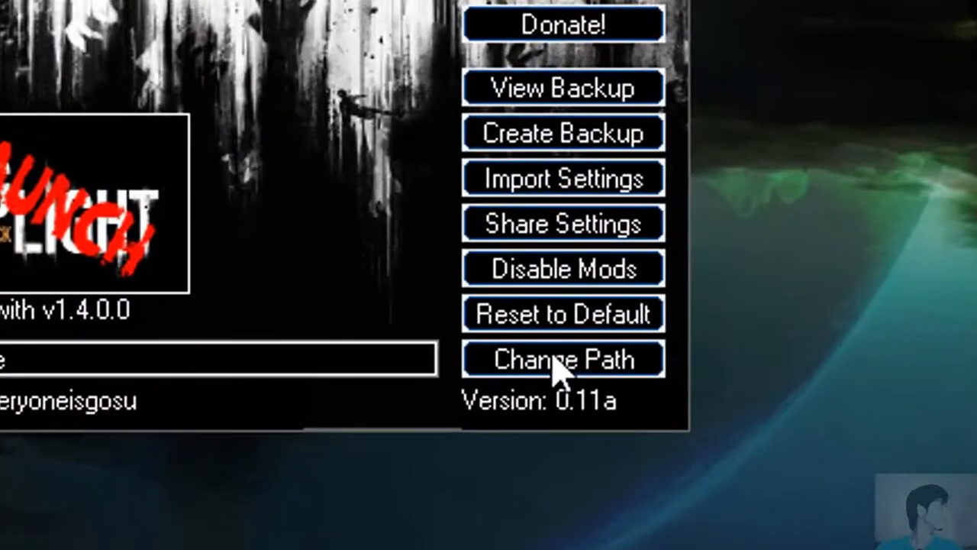
- Check the game path to DyingLightGame.exe in Dying Light Manager by highlighting it
{"action": "left_click", "coordinate": [555, 361]}
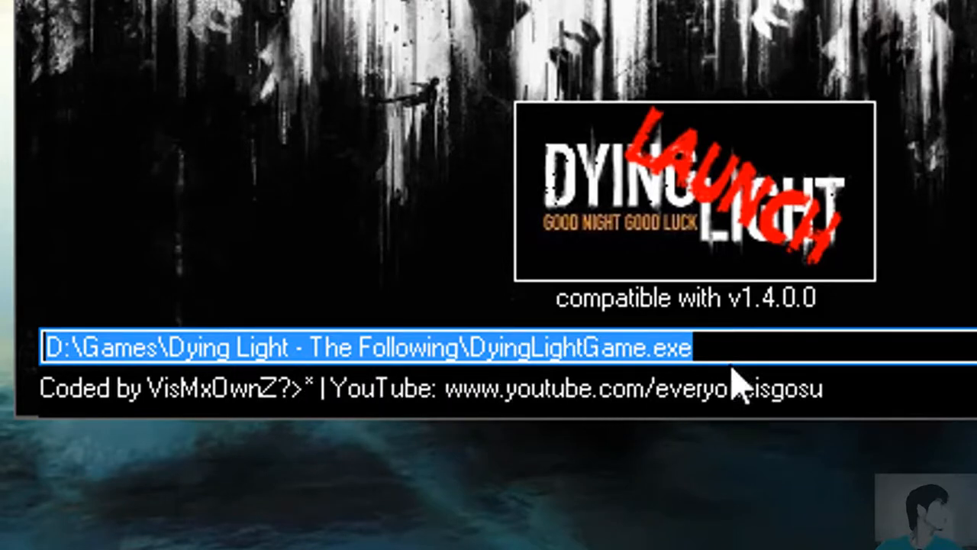
{"action": "left_click_drag", "start_coordinate": [731, 352], "coordinate": [460, 350]}
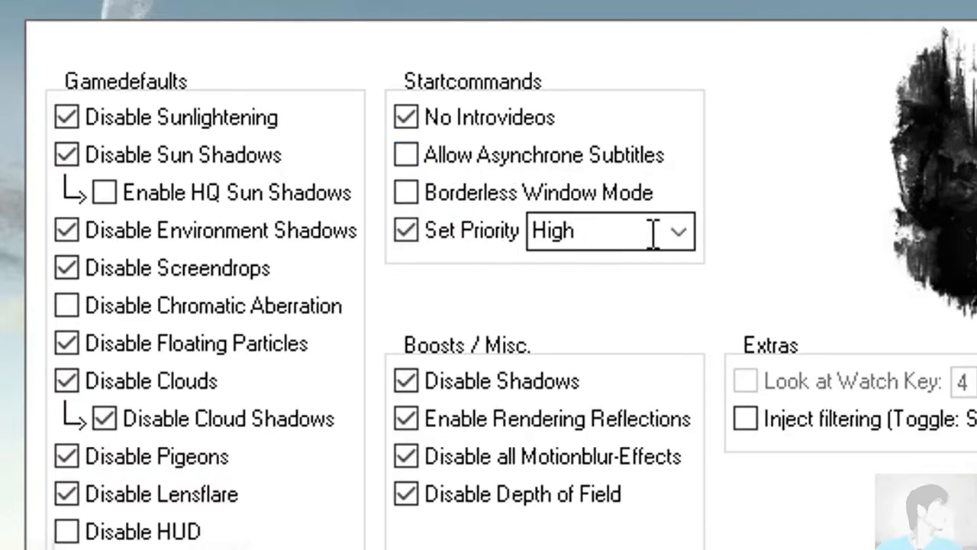
- Choose Normal for the Set Priority start command
{"action": "left_click", "coordinate": [680, 232]}
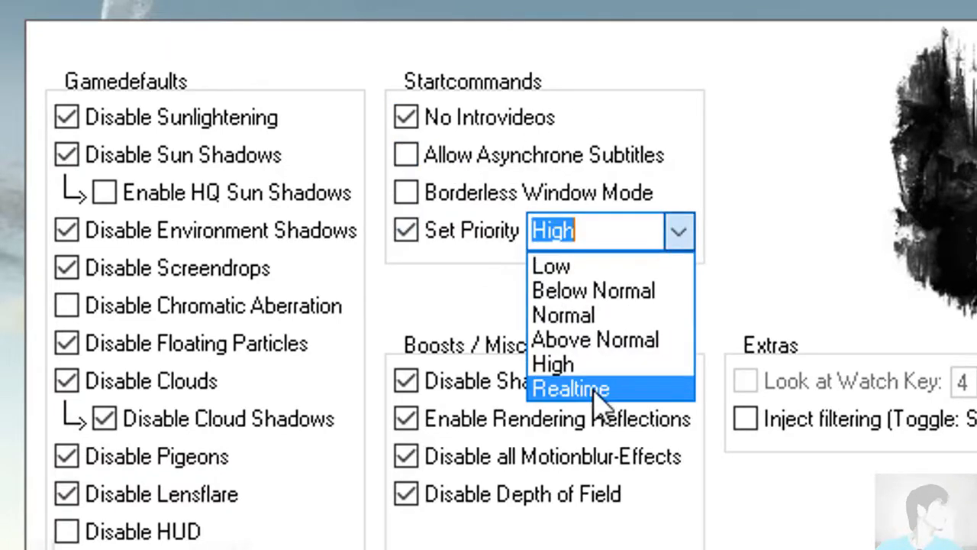
{"action": "left_click", "coordinate": [483, 267]}
{"action": "scroll", "coordinate": [585, 264], "scroll_direction": "up", "scroll_amount": 2}
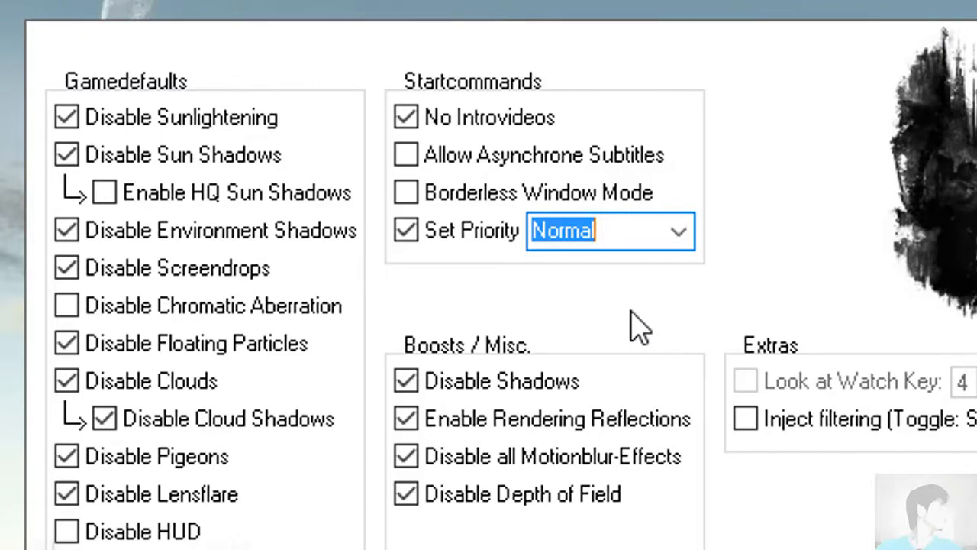
- Set the Set Priority start command to High, launch Dying Light from the manager and toggle its fullscreen mode
{"action": "scroll", "coordinate": [632, 313], "scroll_direction": "up", "scroll_amount": 3}
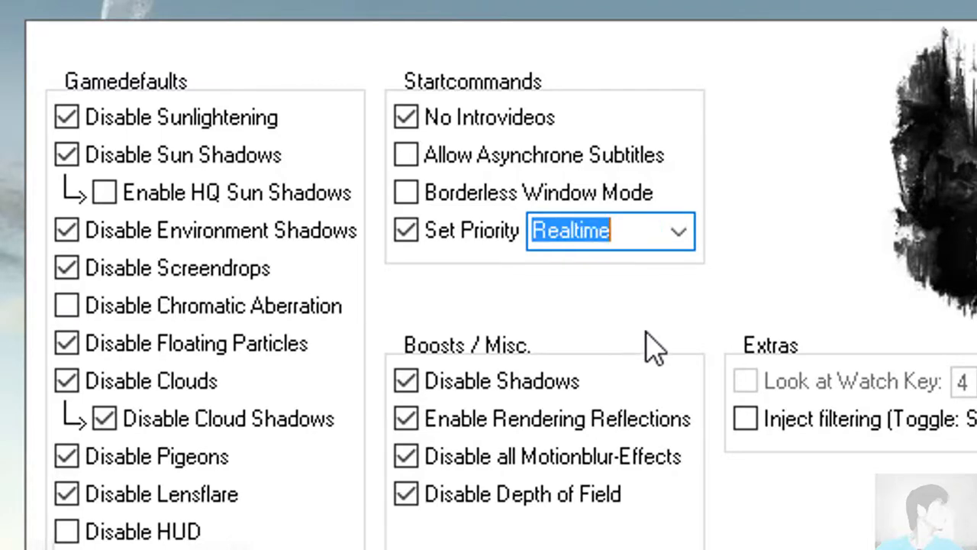
{"action": "scroll", "coordinate": [743, 221], "scroll_direction": "down", "scroll_amount": 1}
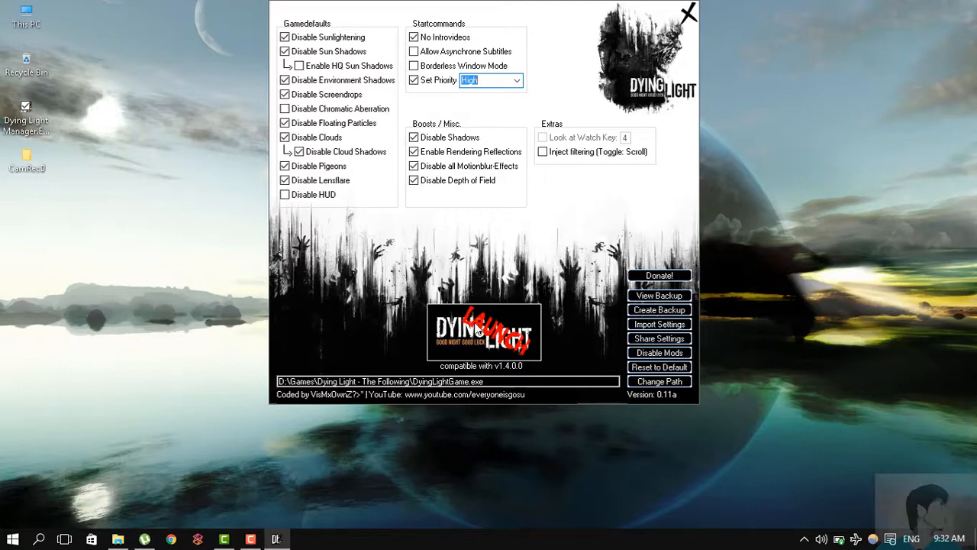
{"action": "left_click", "coordinate": [469, 342]}
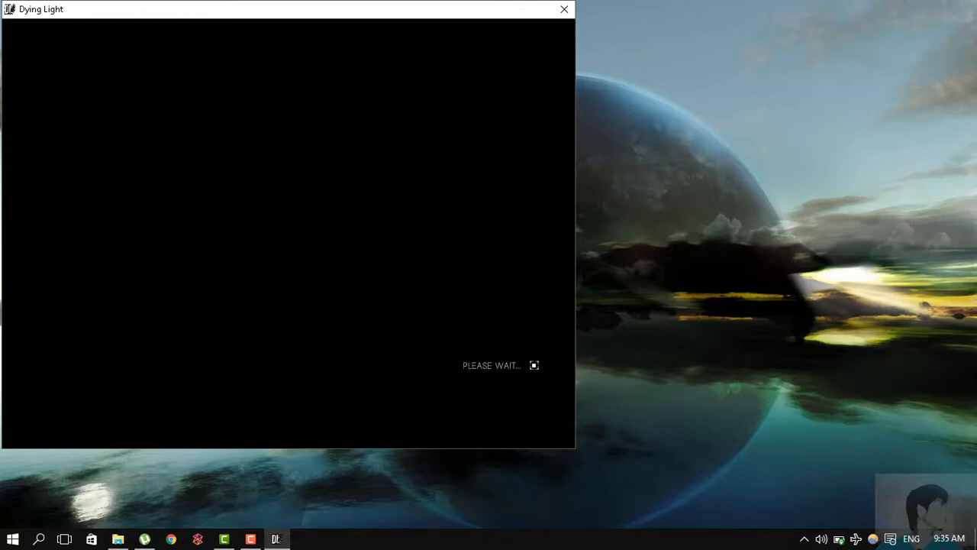
{"action": "key", "text": "alt+Return"}
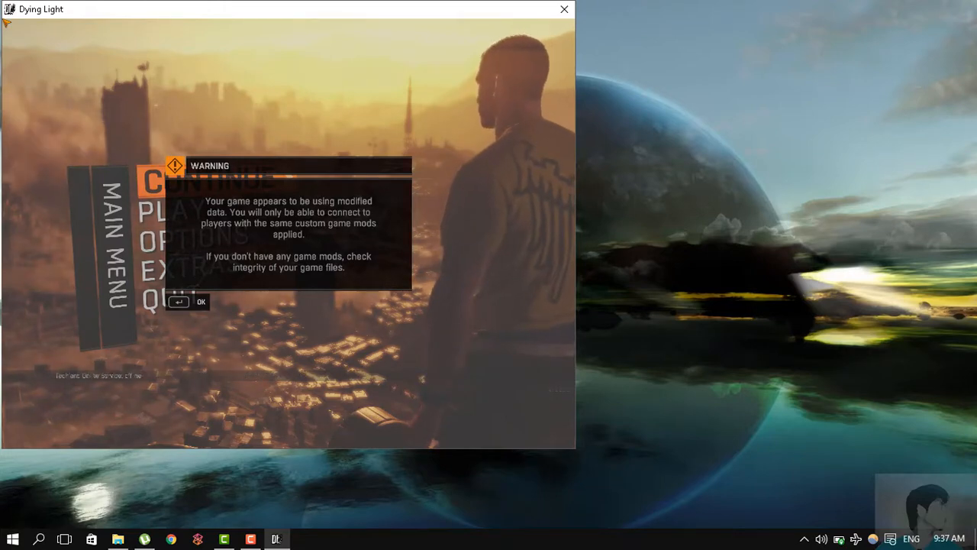
- Dismiss the modified-data warning and open the Game settings in the game's options
{"action": "key", "text": "Return"}
{"action": "key", "text": "Down"}
{"action": "key", "text": "Down"}
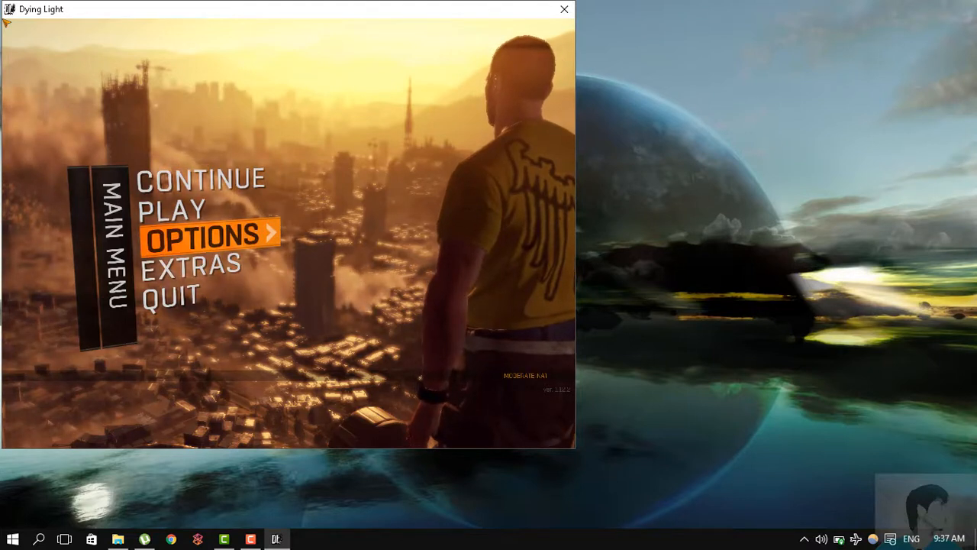
{"action": "key", "text": "Up"}
{"action": "key", "text": "Up"}
{"action": "key", "text": "Down"}
{"action": "key", "text": "Down"}
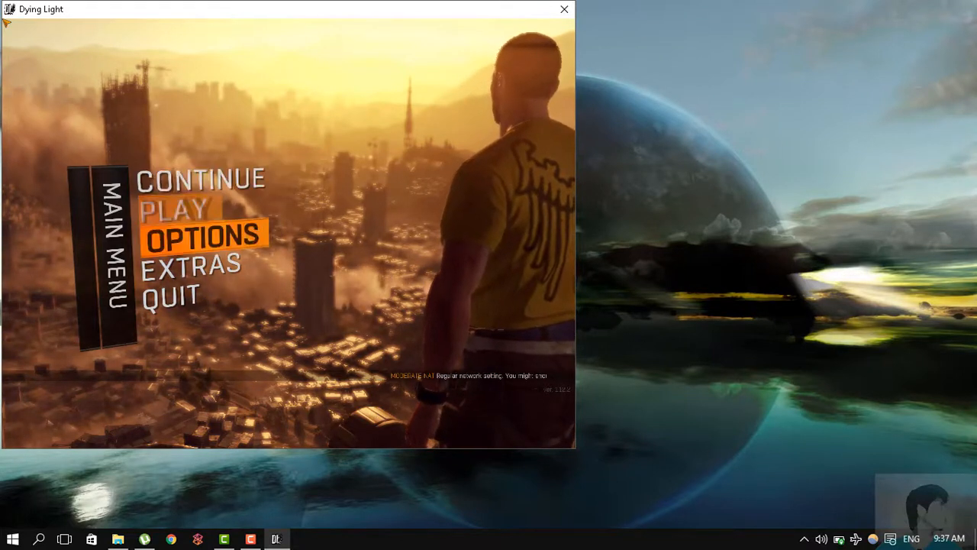
{"action": "key", "text": "Return"}
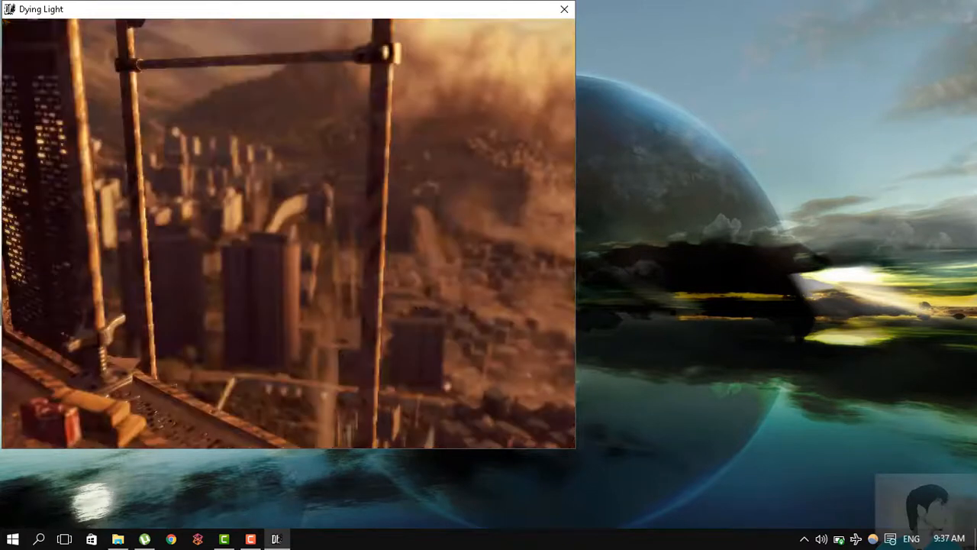
{"action": "key", "text": "Return"}
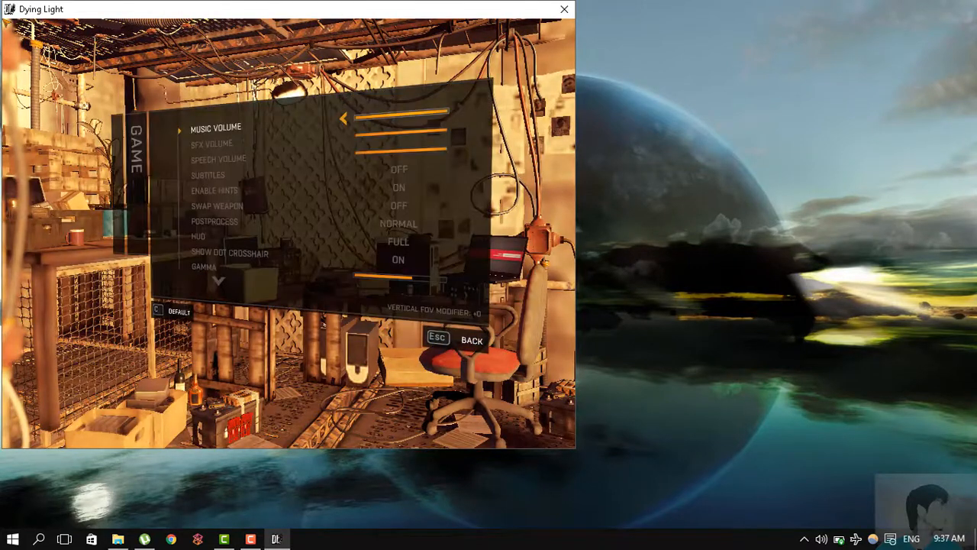
- Lower Gamma to its minimum in the Game settings
{"action": "key", "text": "Down"}
{"action": "key", "text": "Down"}
{"action": "key", "text": "Down"}
{"action": "key", "text": "Down"}
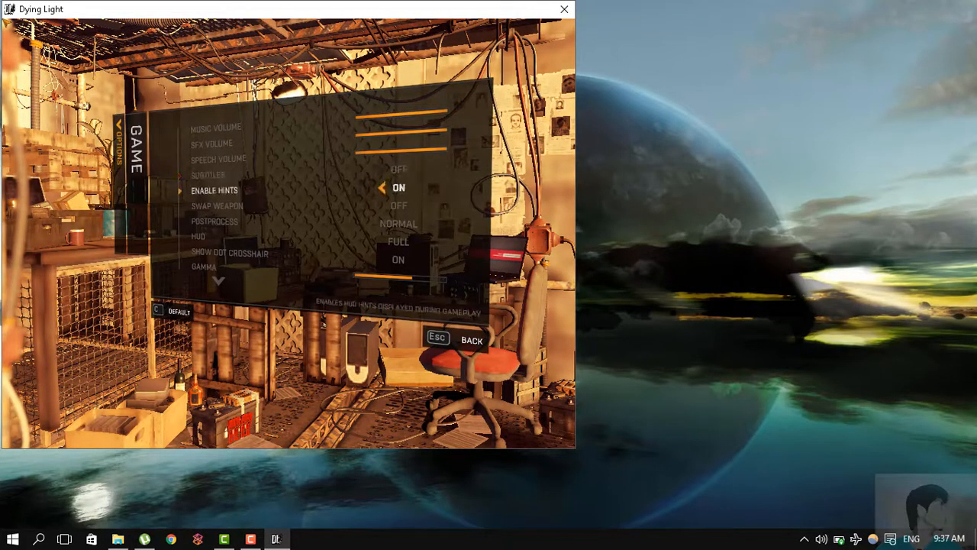
{"action": "key", "text": "Down"}
{"action": "key", "text": "Down"}
{"action": "key", "text": "Down"}
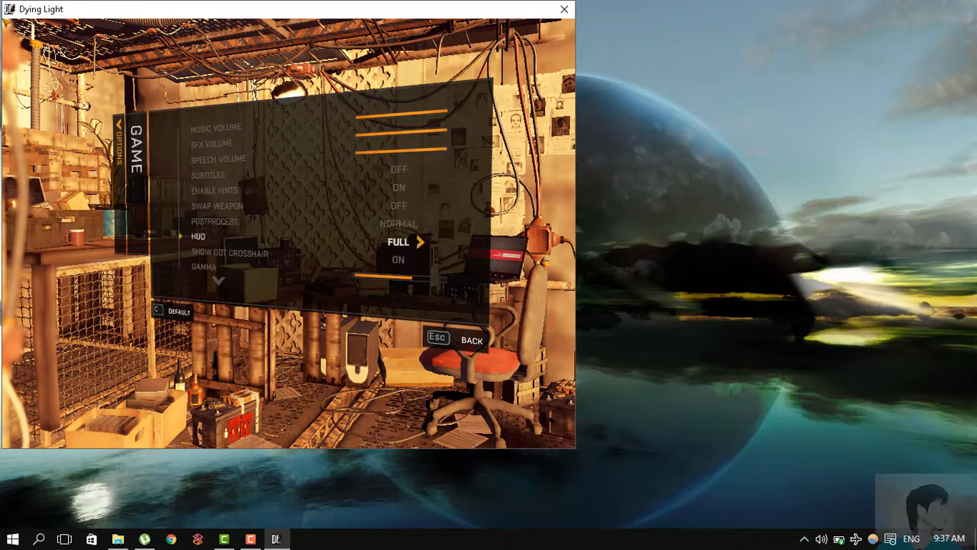
{"action": "key", "text": "Down"}
{"action": "key", "text": "Down"}
{"action": "key", "text": "Down"}
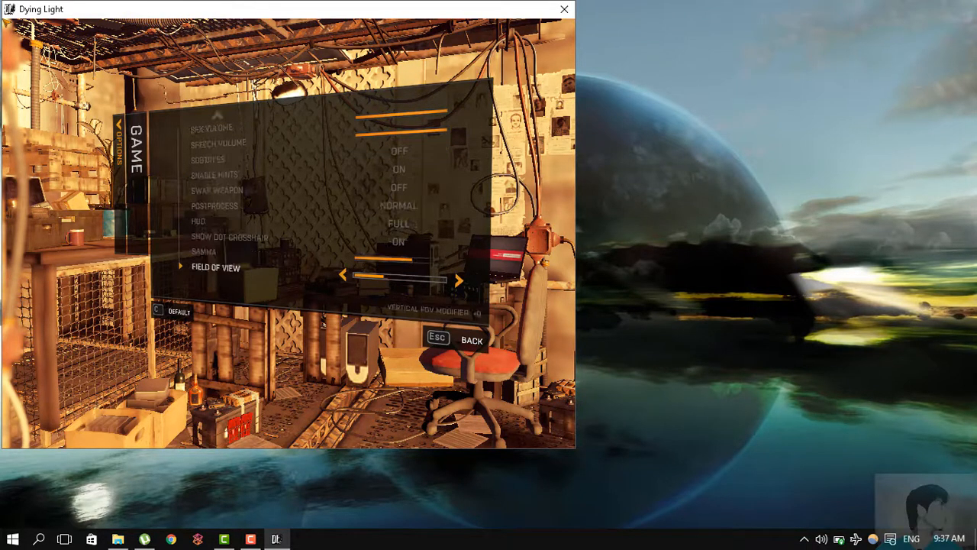
{"action": "key", "text": "Up"}
{"action": "key", "text": "Up"}
{"action": "key", "text": "Down"}
{"action": "key", "text": "Down"}
{"action": "key", "text": "Up"}
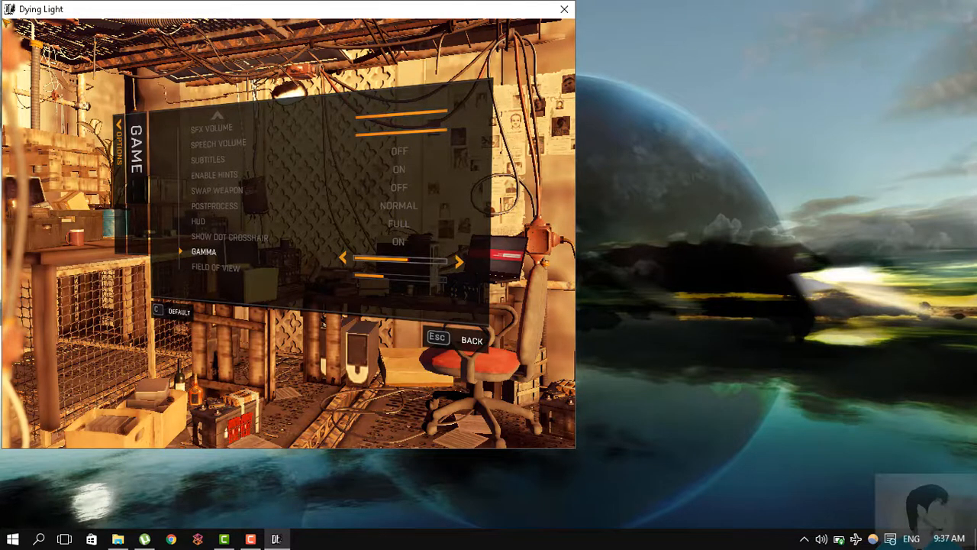
{"action": "key", "text": "Left"}
{"action": "key", "text": "Left"}
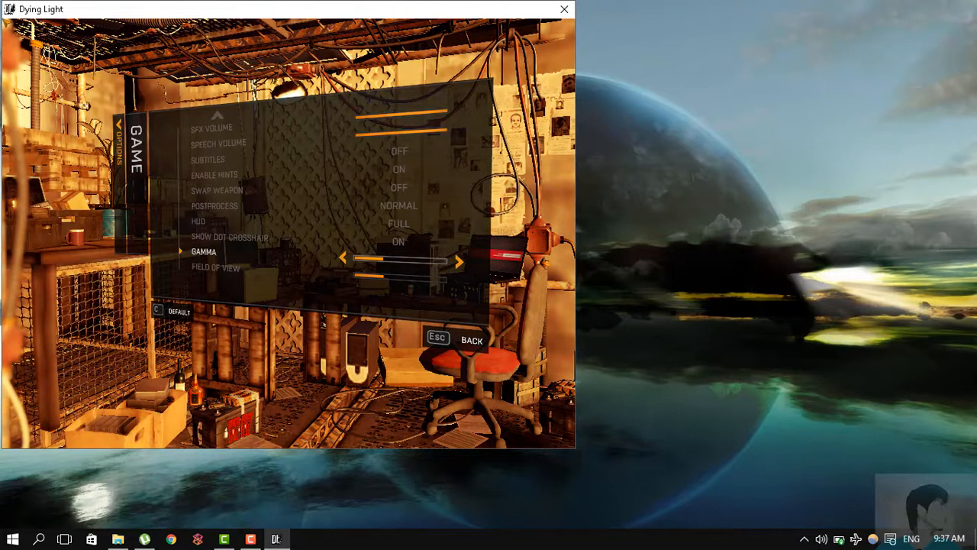
{"action": "key", "text": "Left"}
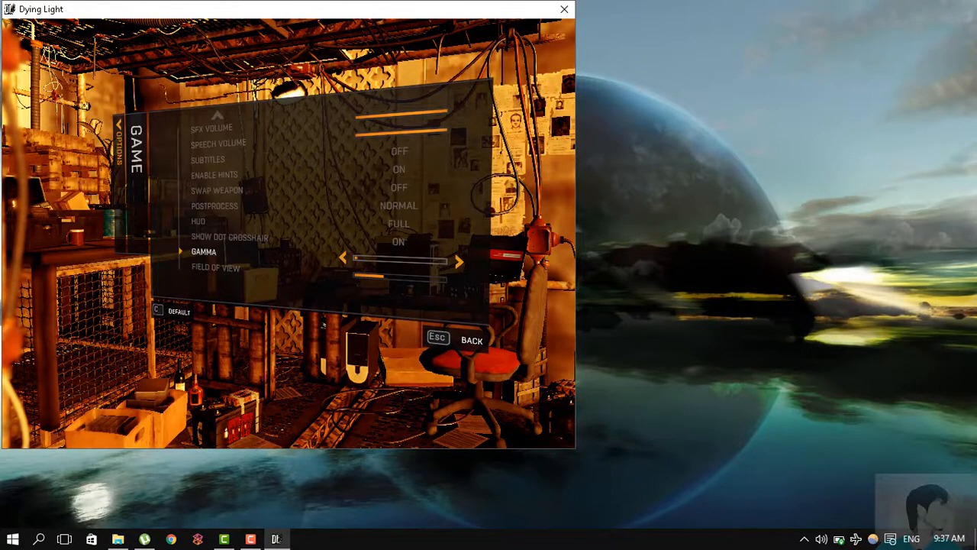
- Reduce Field of View to its minimum, a vertical FOV modifier of -10
{"action": "key", "text": "Down"}
{"action": "key", "text": "Left"}
{"action": "key", "text": "Left"}
{"action": "key", "text": "Left"}
{"action": "key", "text": "Left"}
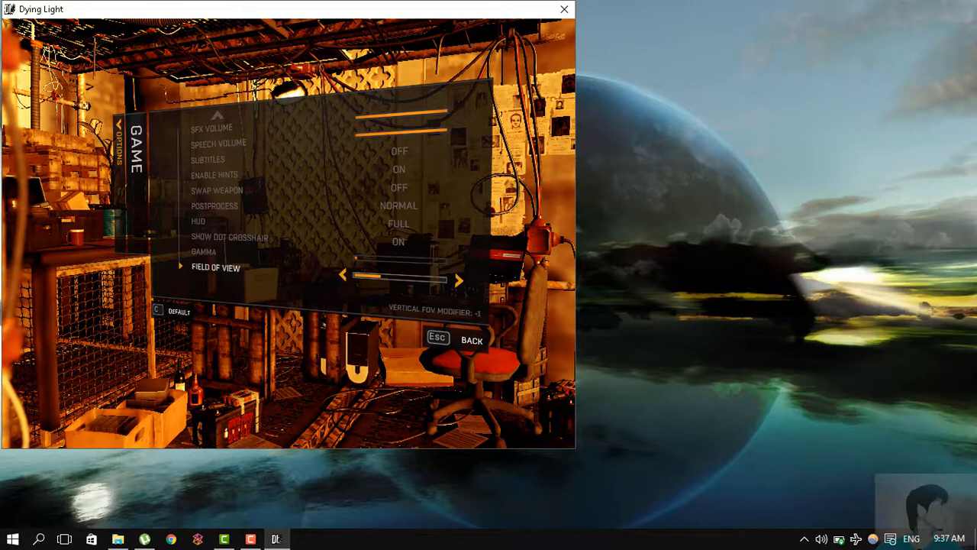
{"action": "key", "text": "Left"}
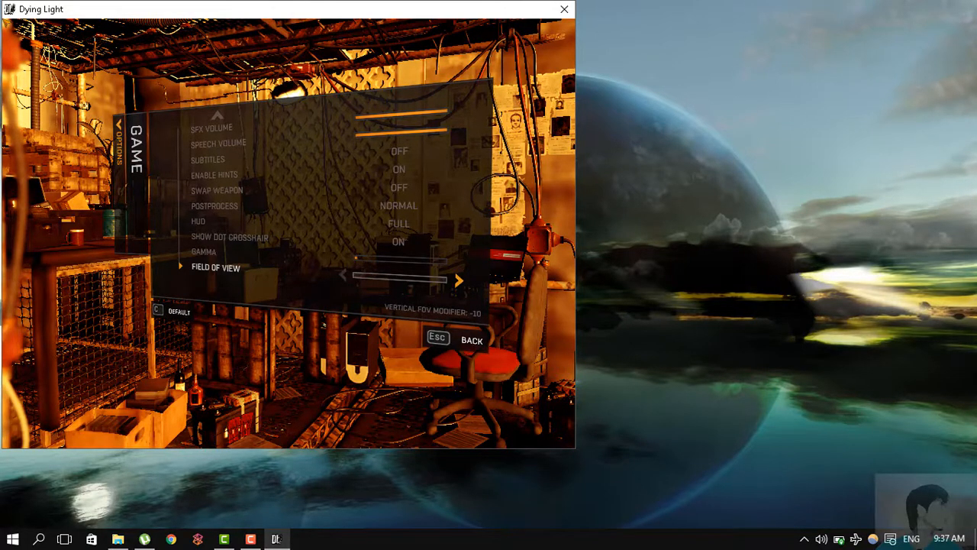
- Try Black and White for Postprocess, acknowledge the epilepsy warning and restore the option to Normal
{"action": "key", "text": "Up"}
{"action": "key", "text": "Up"}
{"action": "key", "text": "Up"}
{"action": "key", "text": "Up"}
{"action": "key", "text": "Up"}
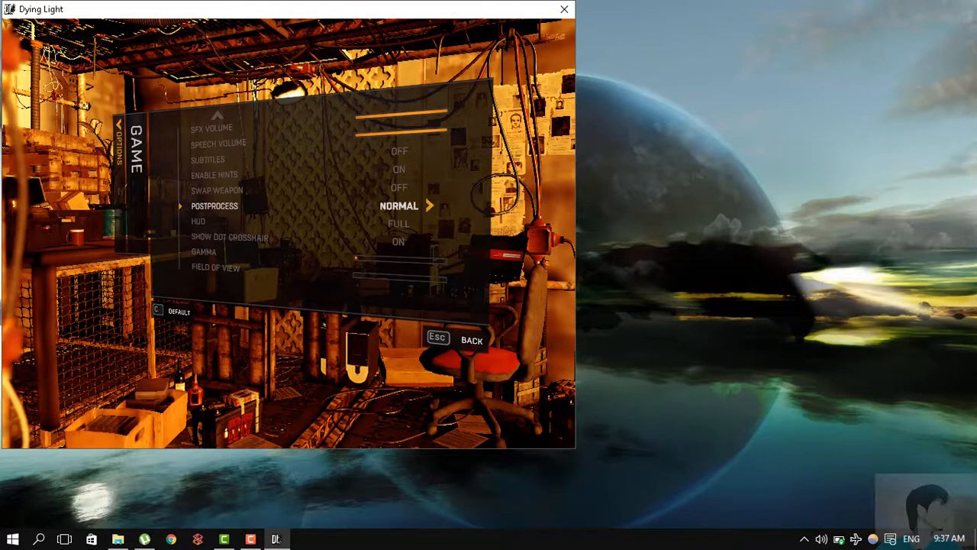
{"action": "key", "text": "Up"}
{"action": "key", "text": "Up"}
{"action": "key", "text": "Up"}
{"action": "key", "text": "Up"}
{"action": "key", "text": "Up"}
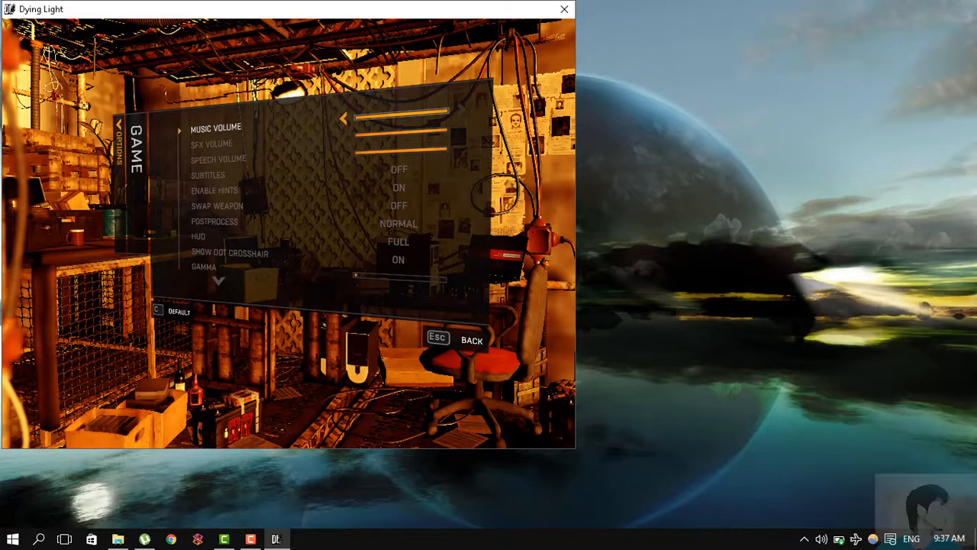
{"action": "key", "text": "Down"}
{"action": "key", "text": "Down"}
{"action": "key", "text": "Down"}
{"action": "key", "text": "Down"}
{"action": "key", "text": "Down"}
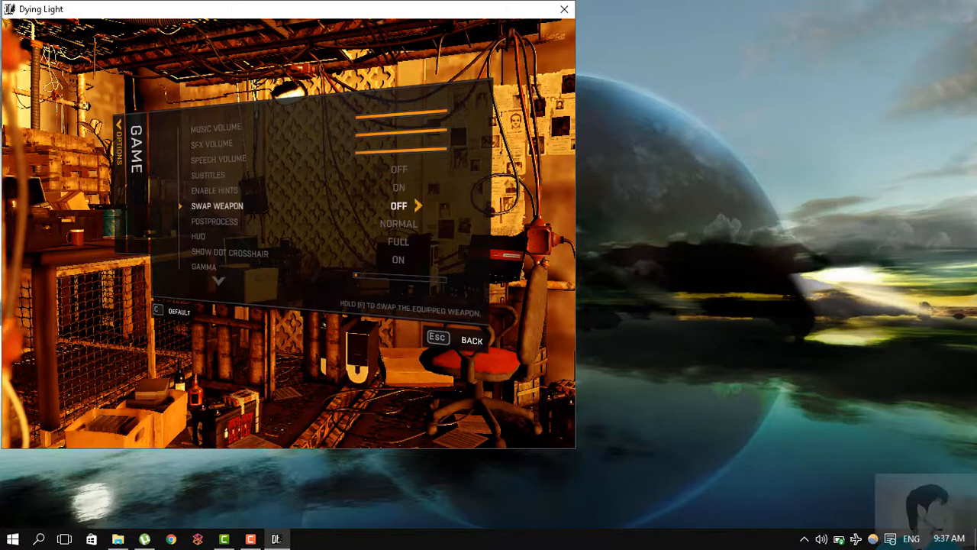
{"action": "key", "text": "Down"}
{"action": "key", "text": "Right"}
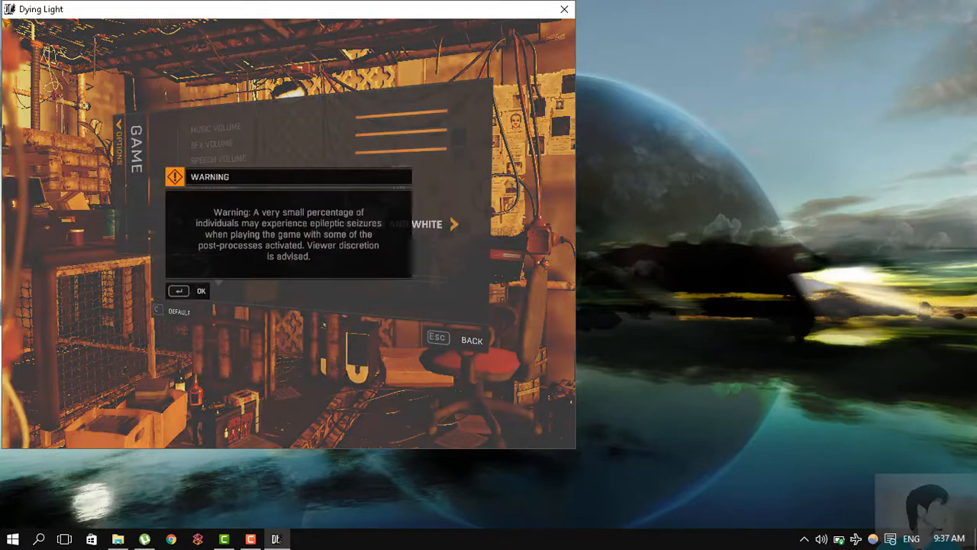
{"action": "key", "text": "Return"}
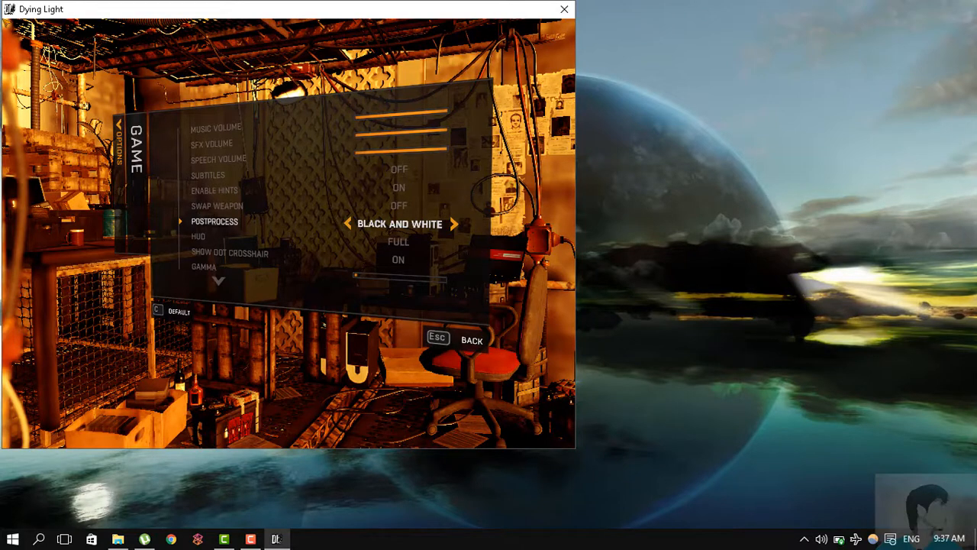
{"action": "key", "text": "Left"}
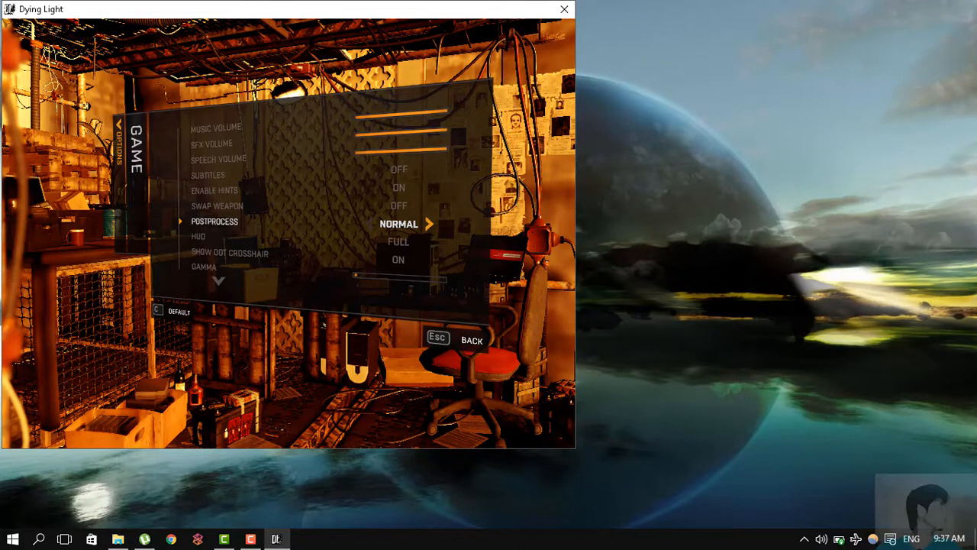
- Leave the options, continue the saved game past its Slums loading screen and close the Dying Light window
{"action": "key", "text": "Escape"}
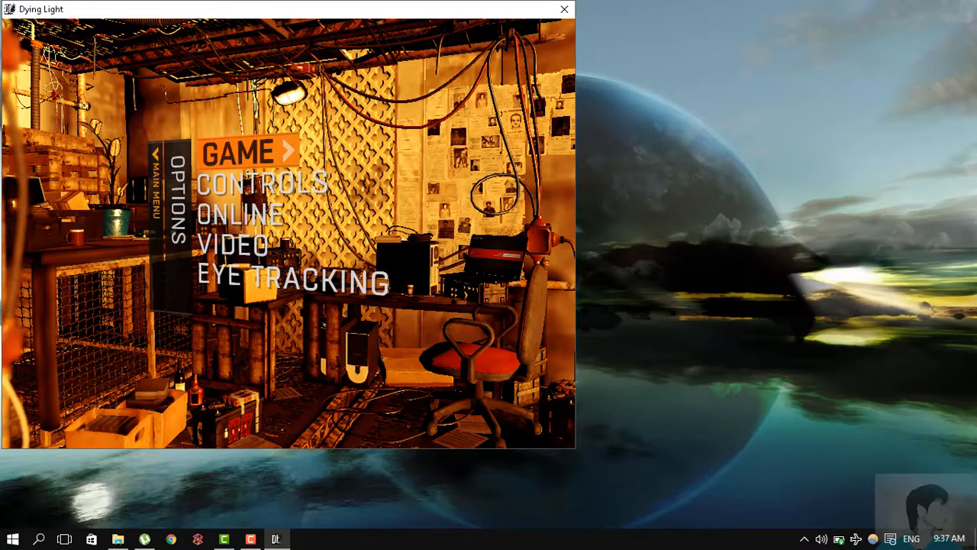
{"action": "key", "text": "Escape"}
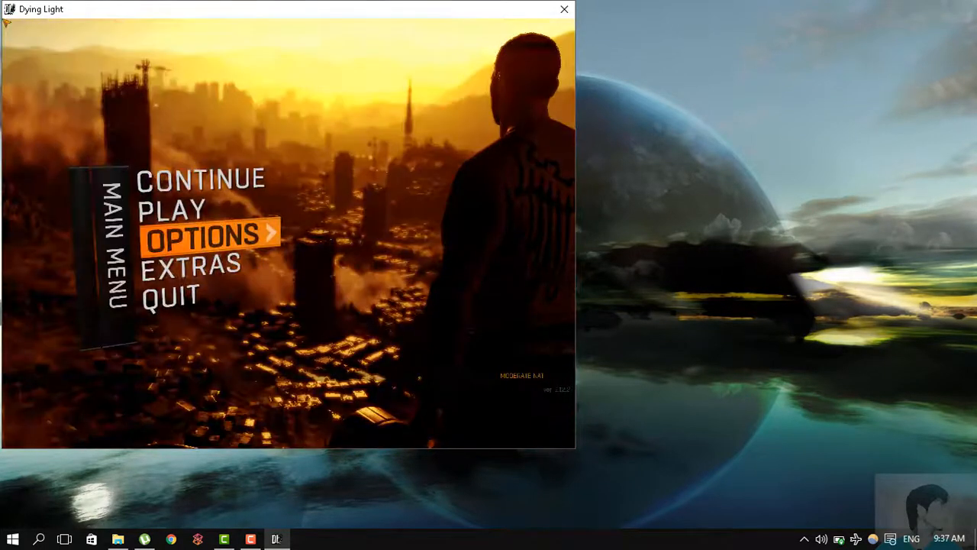
{"action": "key", "text": "Up"}
{"action": "key", "text": "Return"}
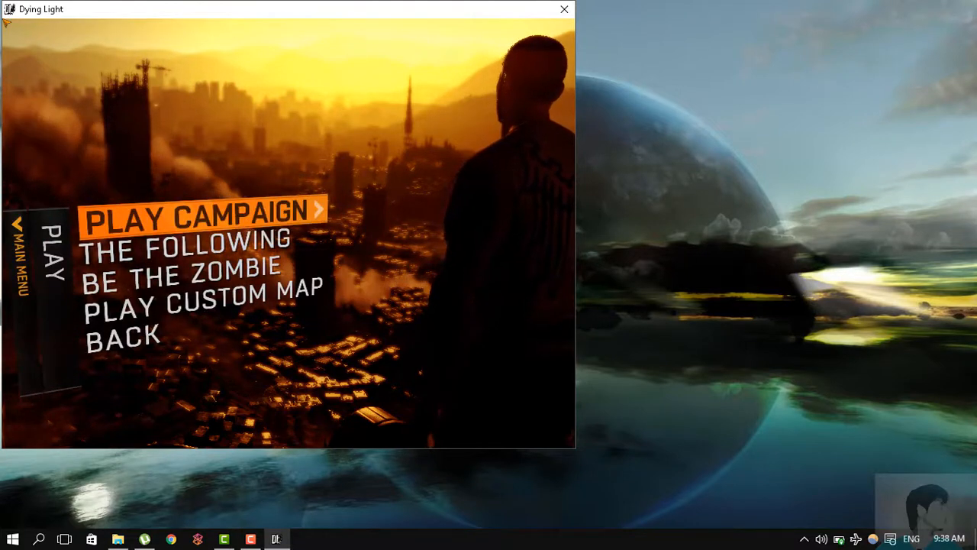
{"action": "key", "text": "Escape"}
{"action": "key", "text": "Up"}
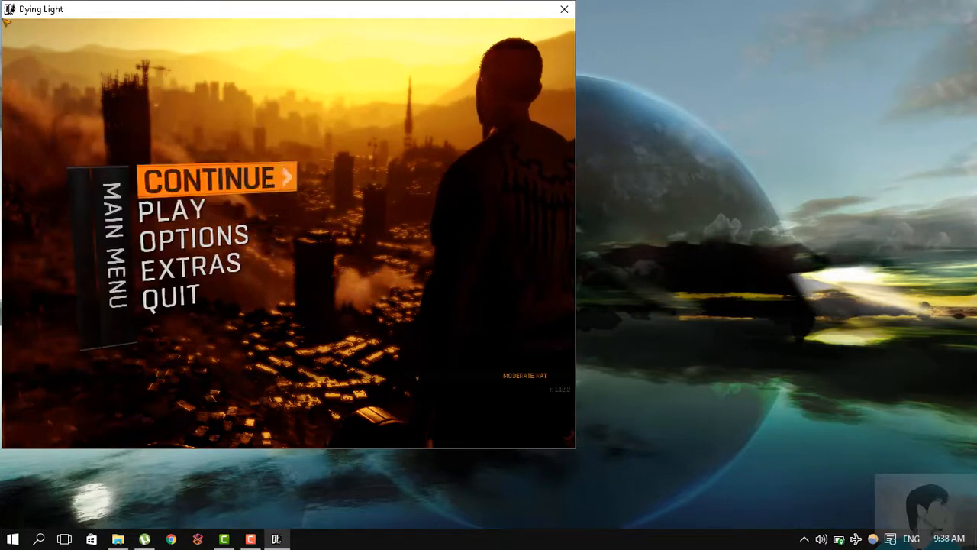
{"action": "key", "text": "Return"}
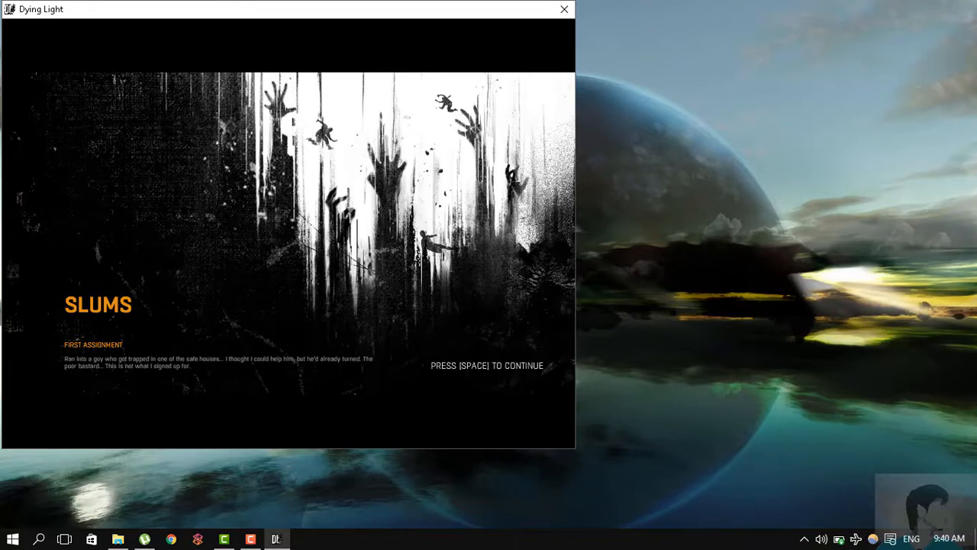
{"action": "key", "text": "space"}
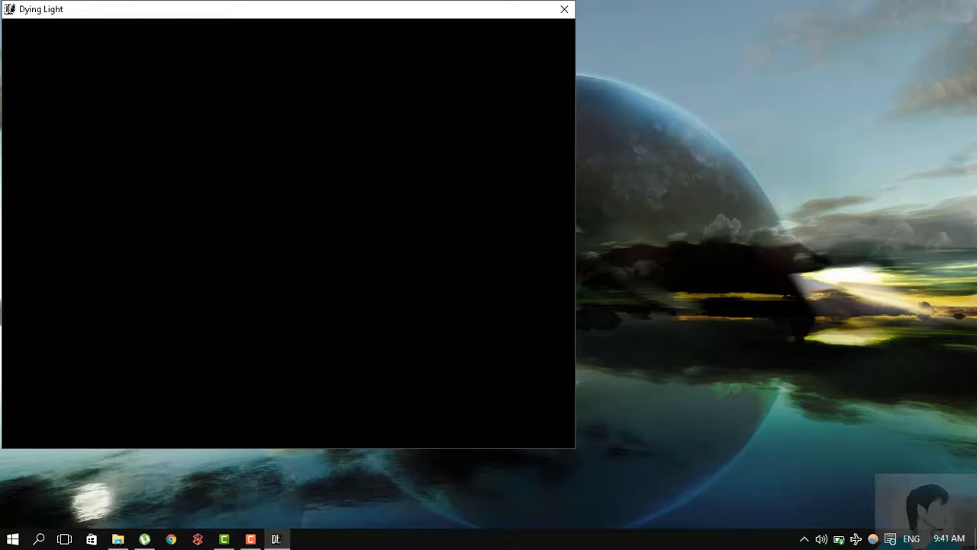
{"action": "left_click", "coordinate": [564, 10]}
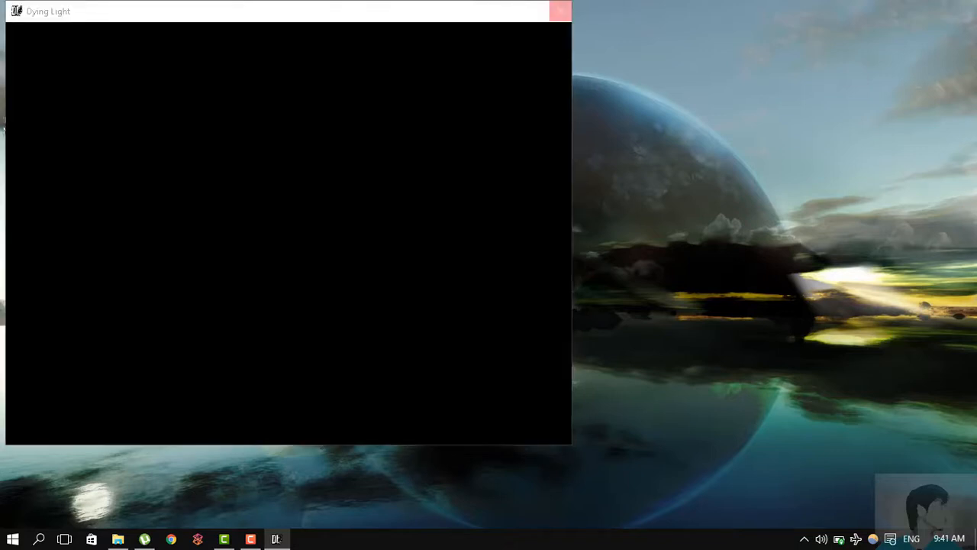